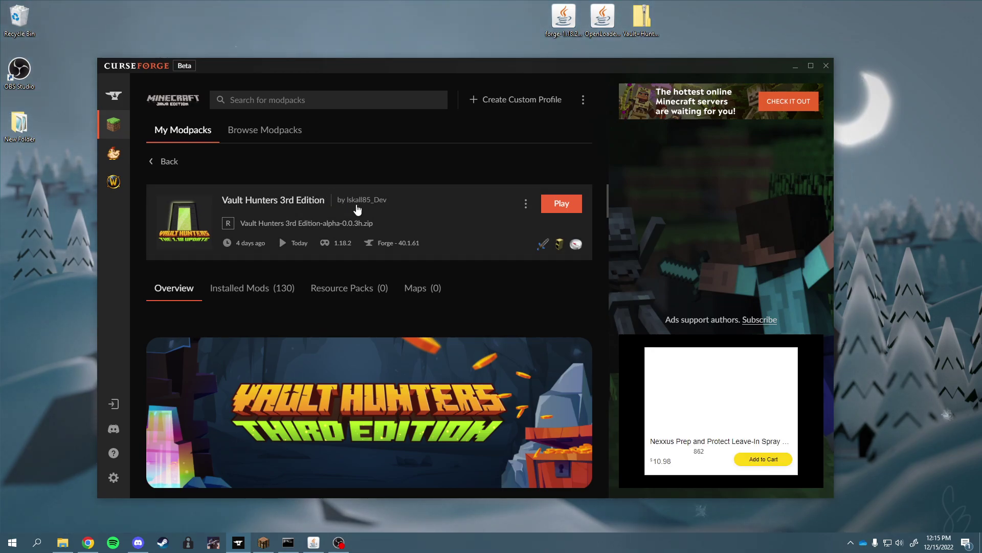
- Move the CurseForge window aside and check the Forge installer, OpenLoader file and Vault Hunters server zip on the desktop
drag(711, 65, 658, 74)
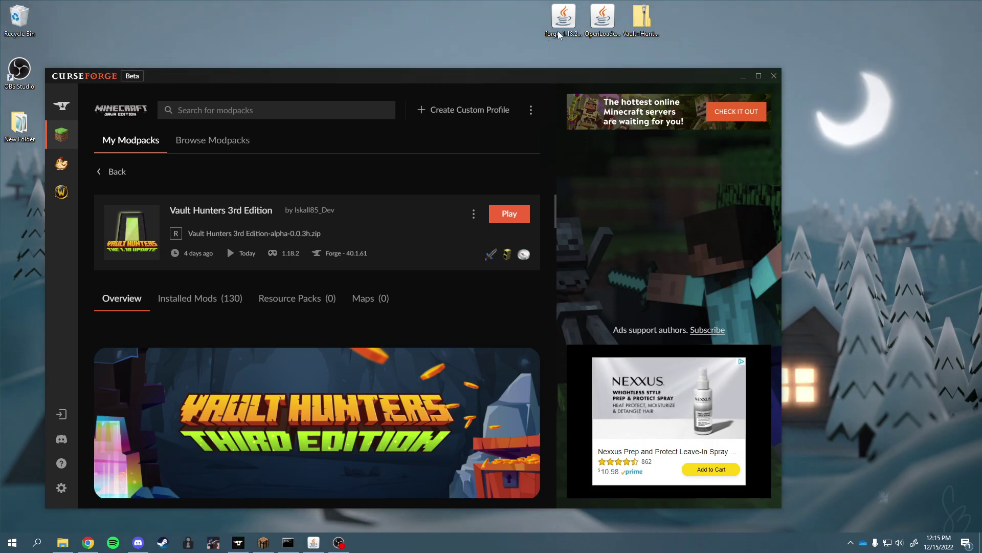
click(567, 40)
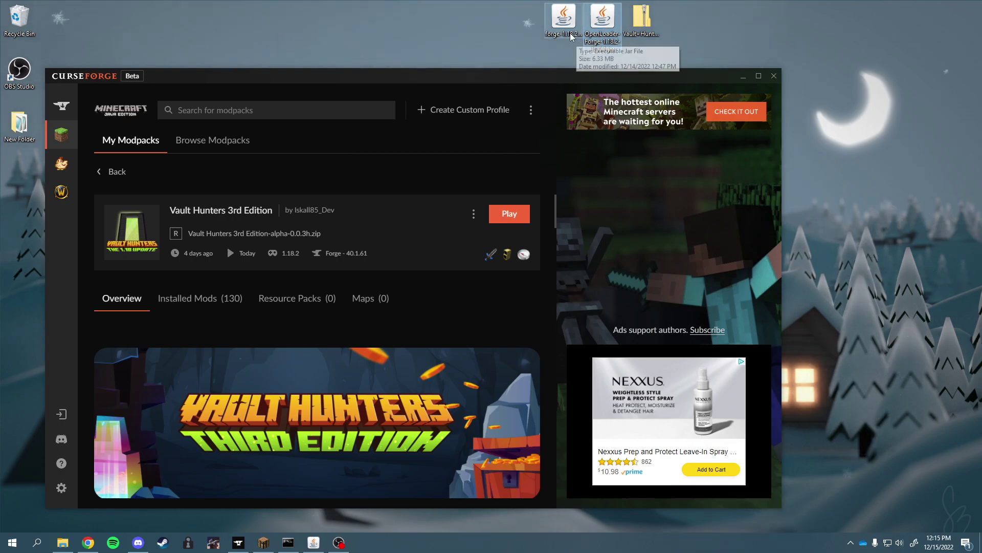
click(582, 44)
click(653, 27)
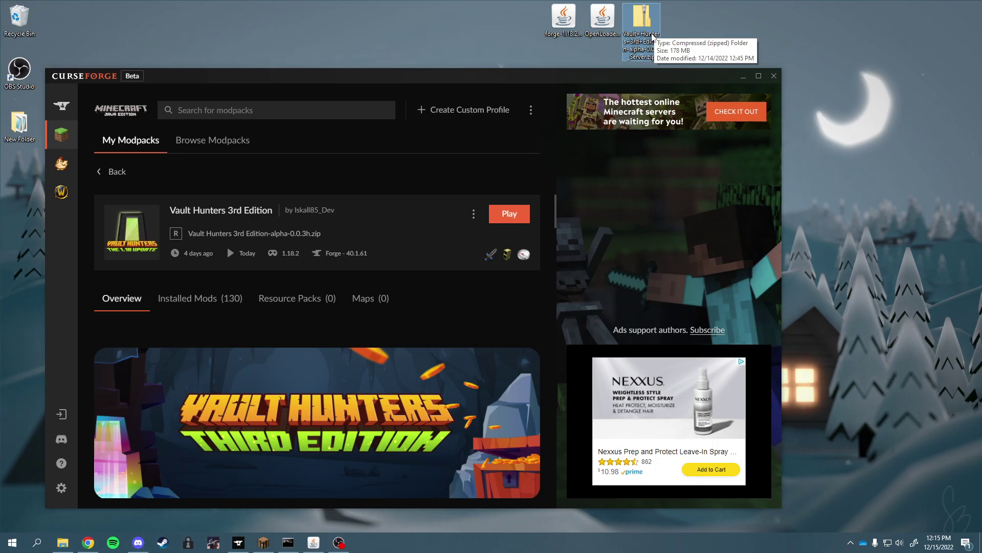
- Minimize the CurseForge window and create a new folder named Server on the desktop
click(742, 79)
right_click(704, 171)
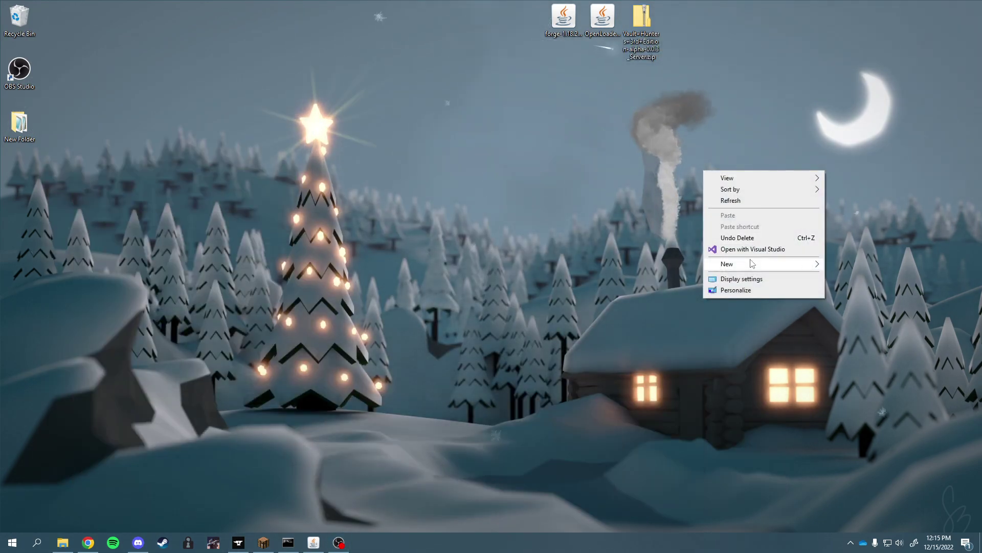
mouse_move(770, 267)
click(848, 265)
text(S)
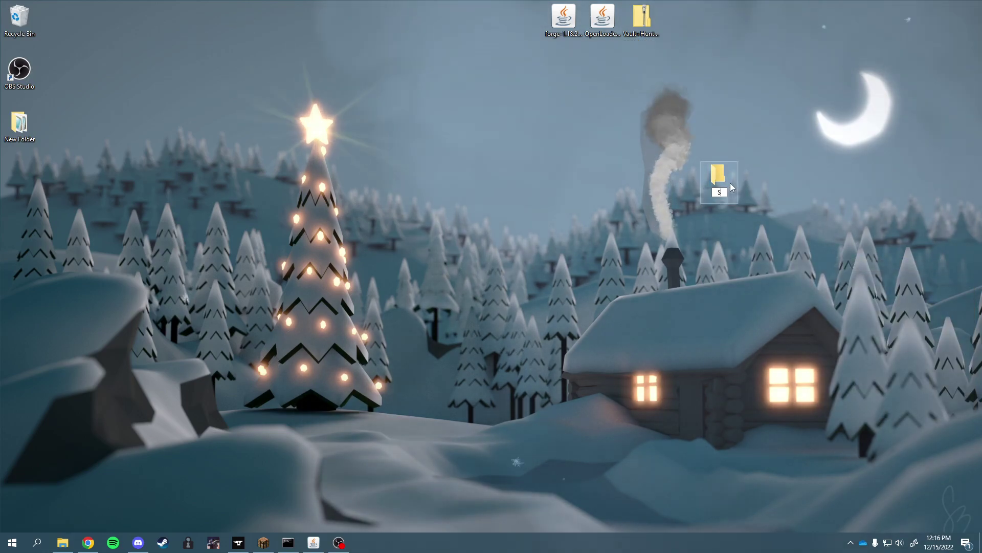
text(erver)
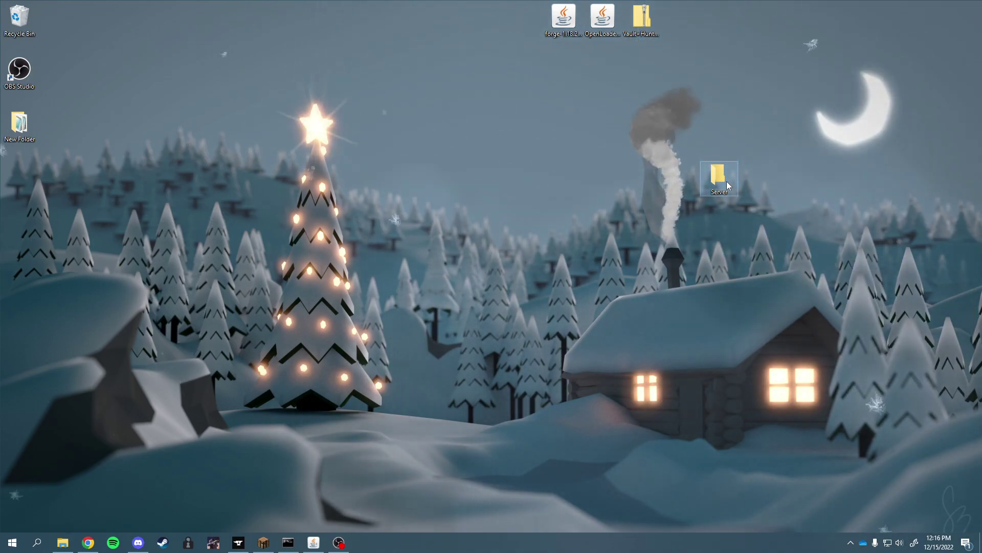
click(203, 234)
- Open the Server folder and move its window clear of the desktop files
double_click(718, 174)
drag(686, 164, 477, 116)
click(586, 56)
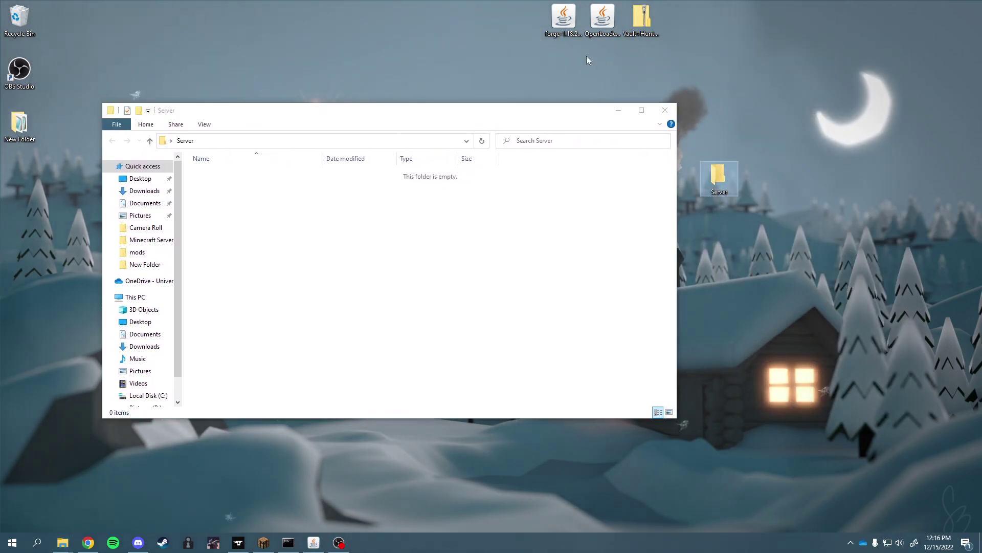
- Run the Forge 1.18.2-40.1.86 installer with the Install server option, targeting the Server folder on the desktop
click(569, 20)
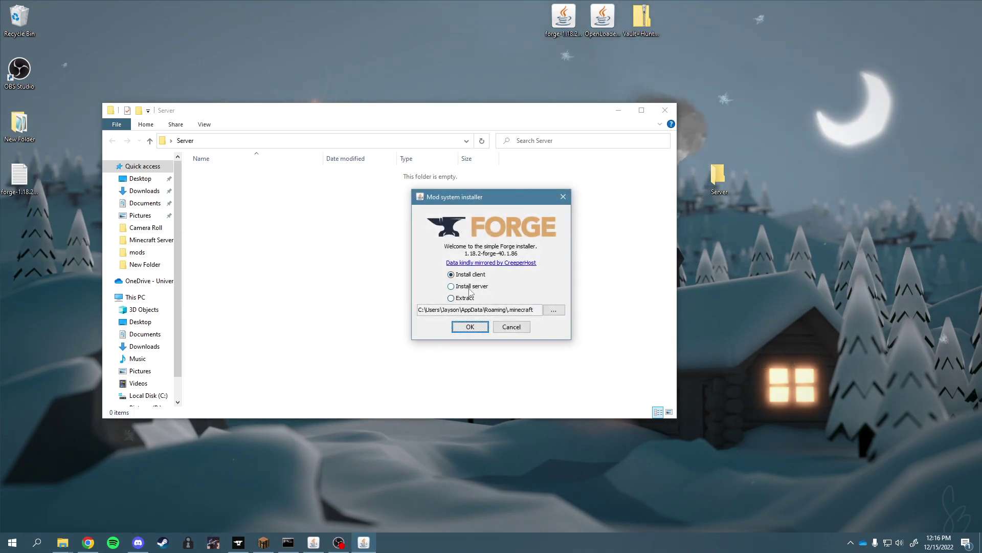
click(471, 288)
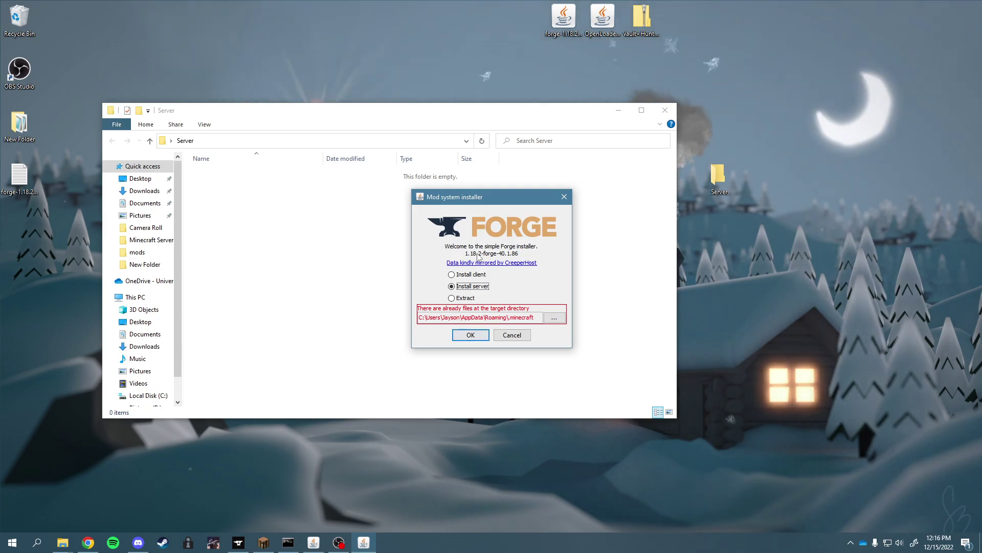
click(552, 319)
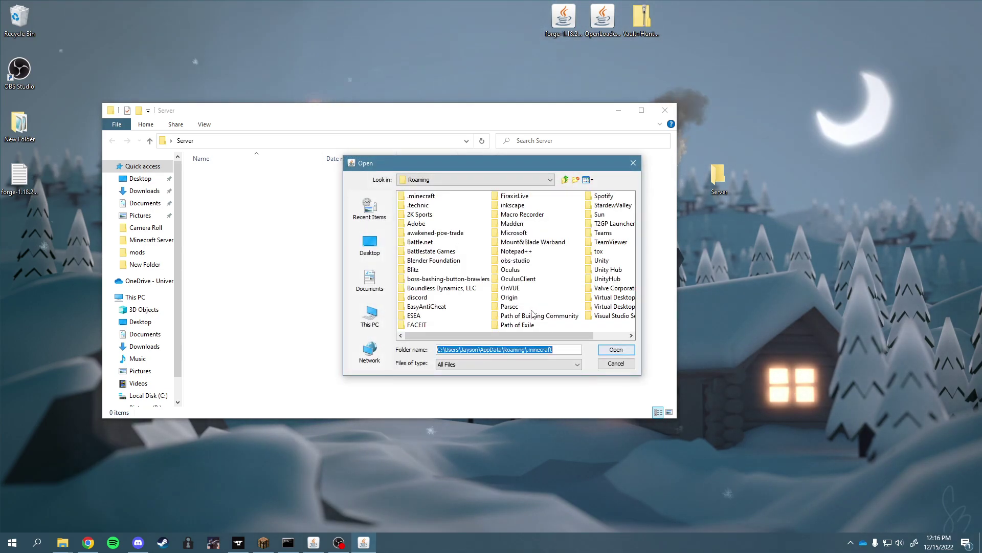
click(379, 250)
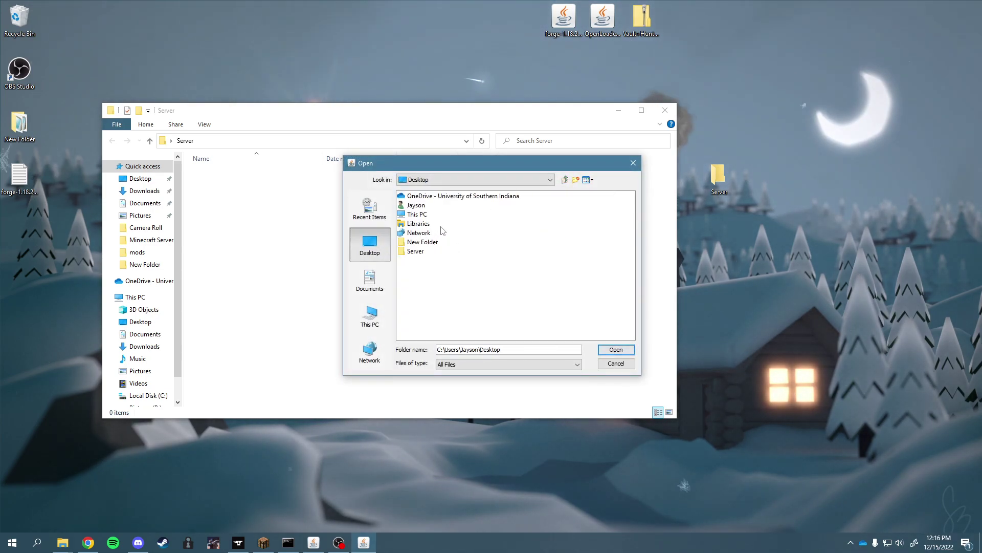
double_click(417, 215)
double_click(417, 205)
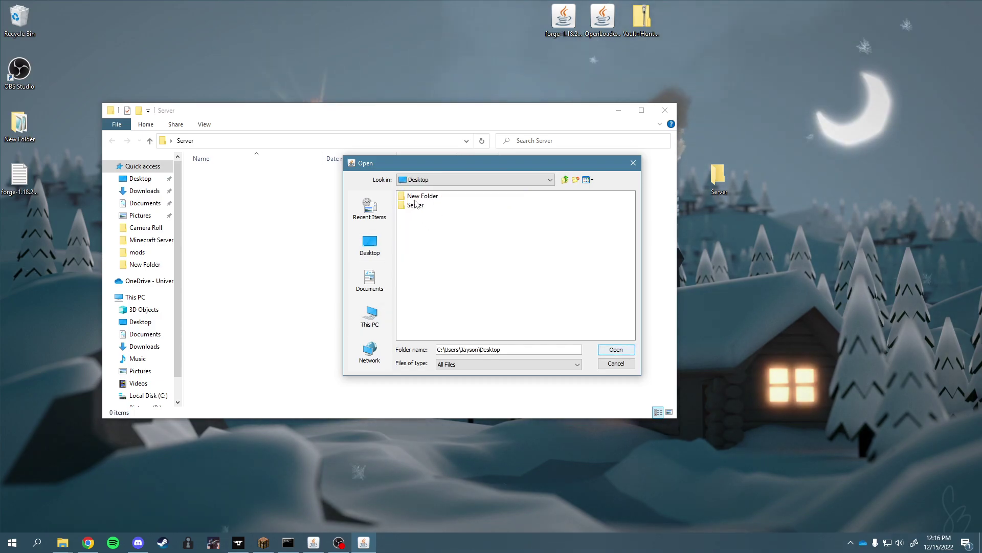
click(415, 205)
click(614, 349)
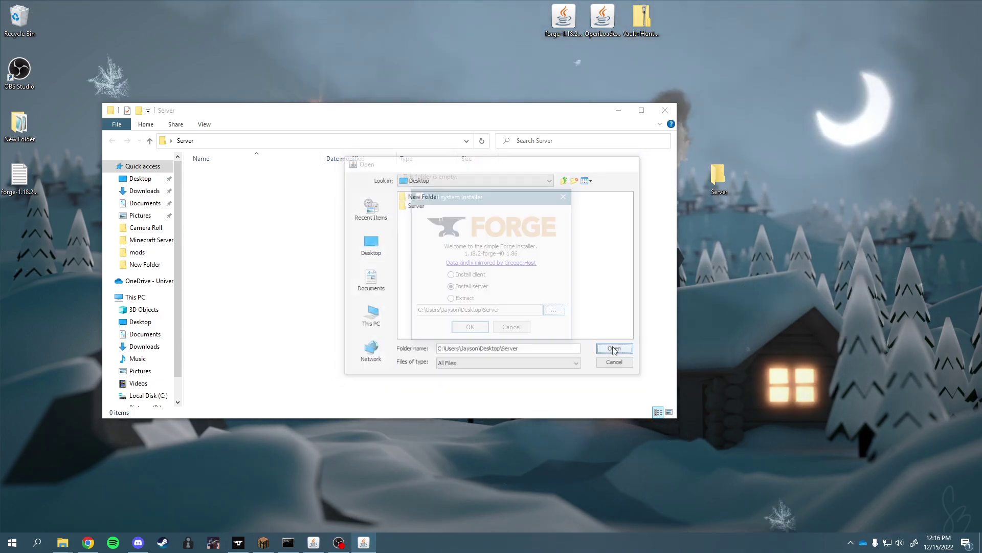
click(470, 326)
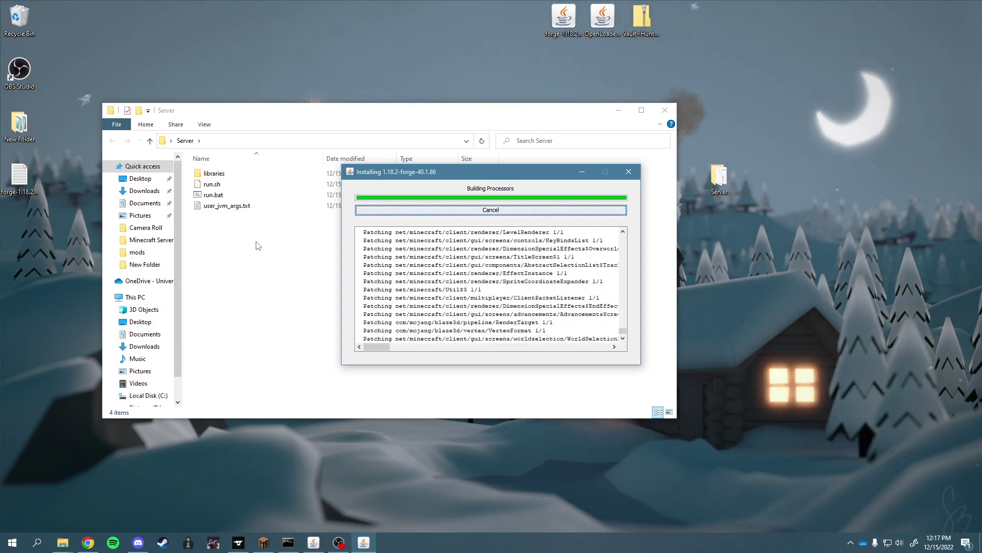
click(491, 282)
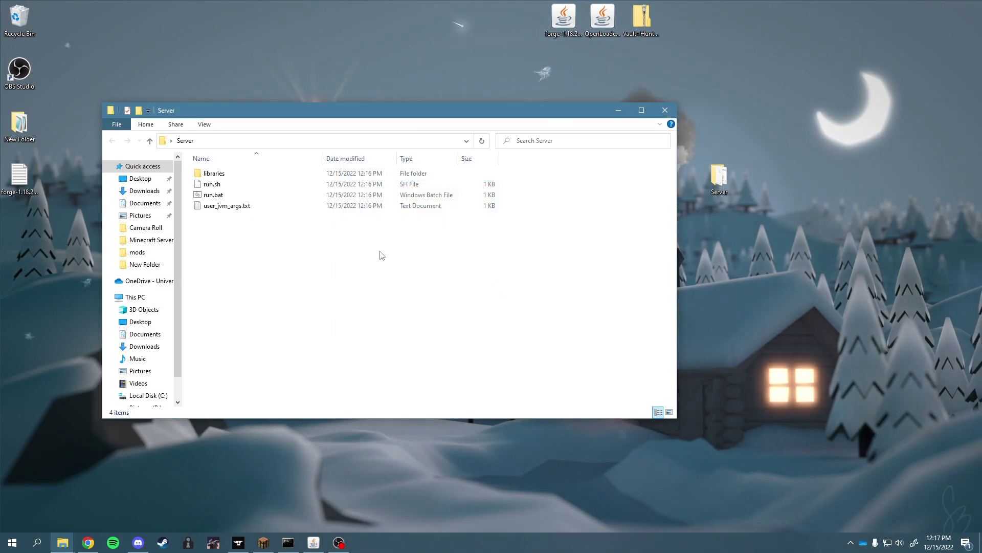
- Run run.bat in the Server folder to generate the initial server files and dismiss its console window
double_click(214, 195)
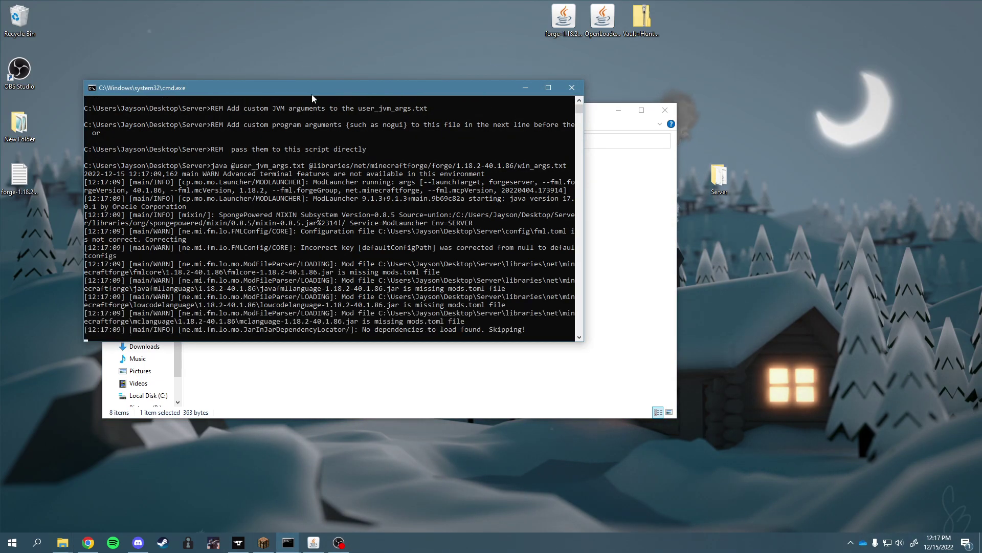
drag(312, 88, 644, 106)
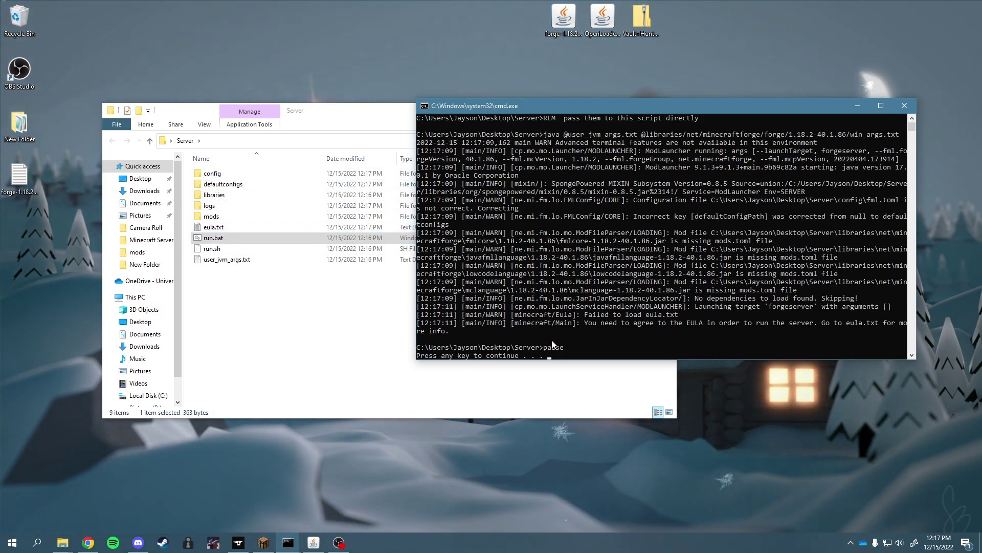
click(562, 349)
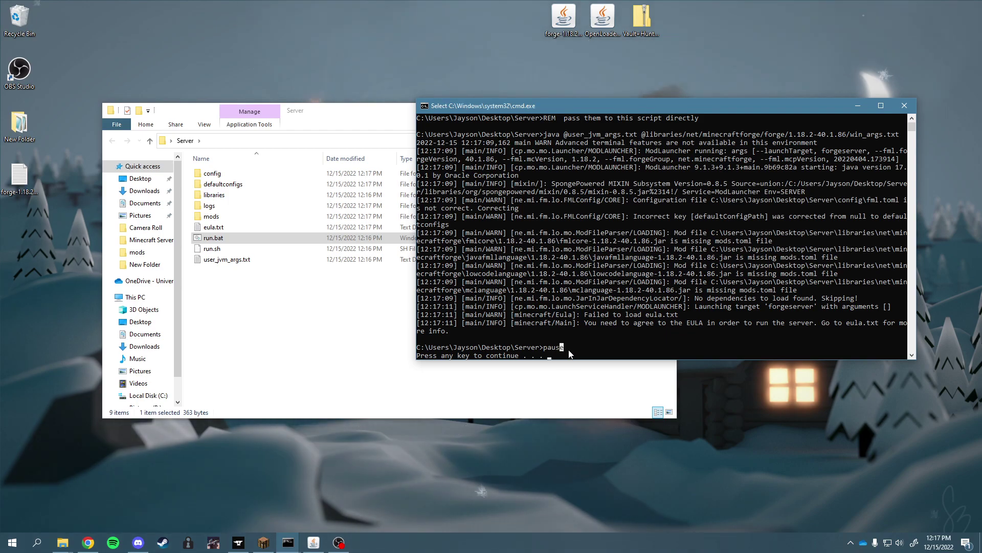
key(Return)
- Accept the licence agreement by setting eula=true in eula.txt, and save and close the file
right_click(214, 228)
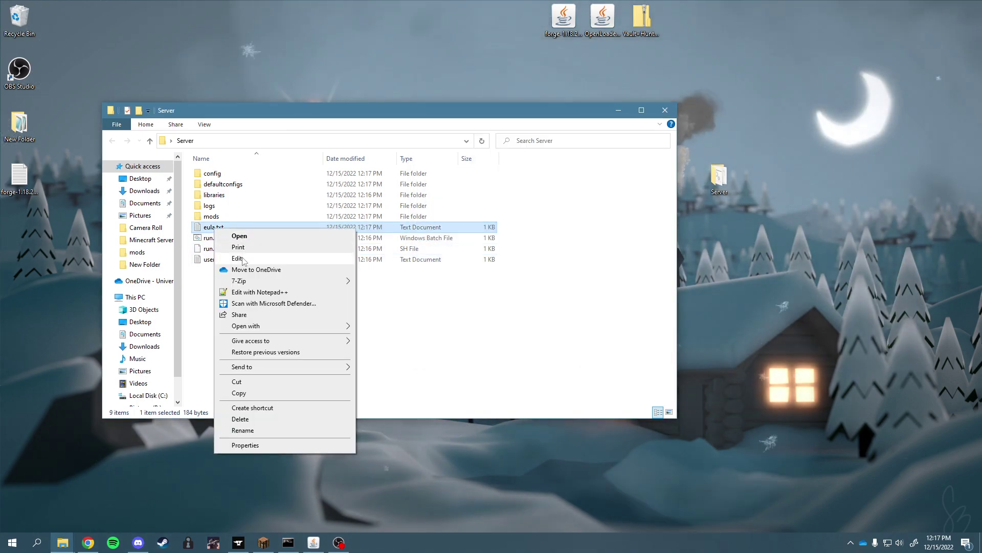
click(243, 259)
click(134, 148)
double_click(128, 148)
text(t)
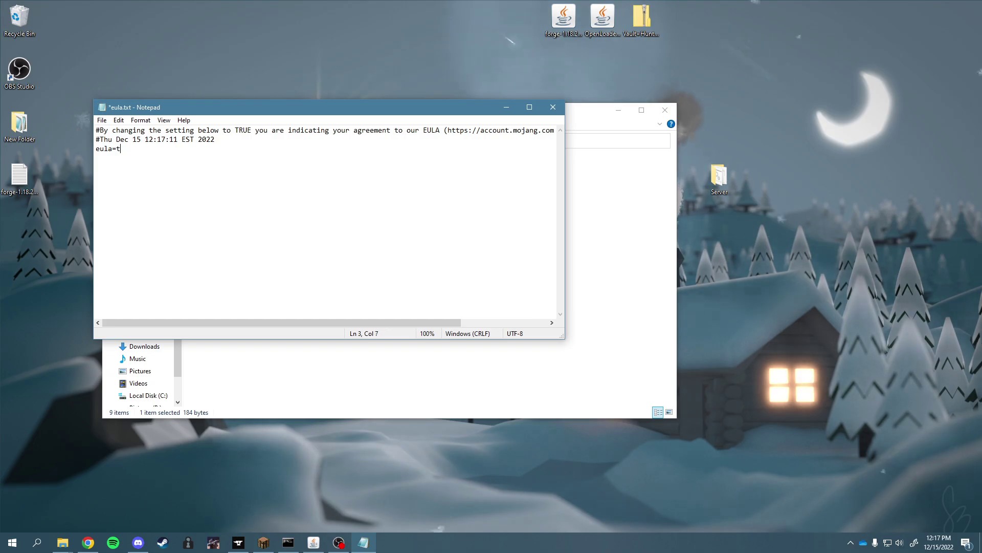
text(rue)
key(ctrl+s)
click(553, 107)
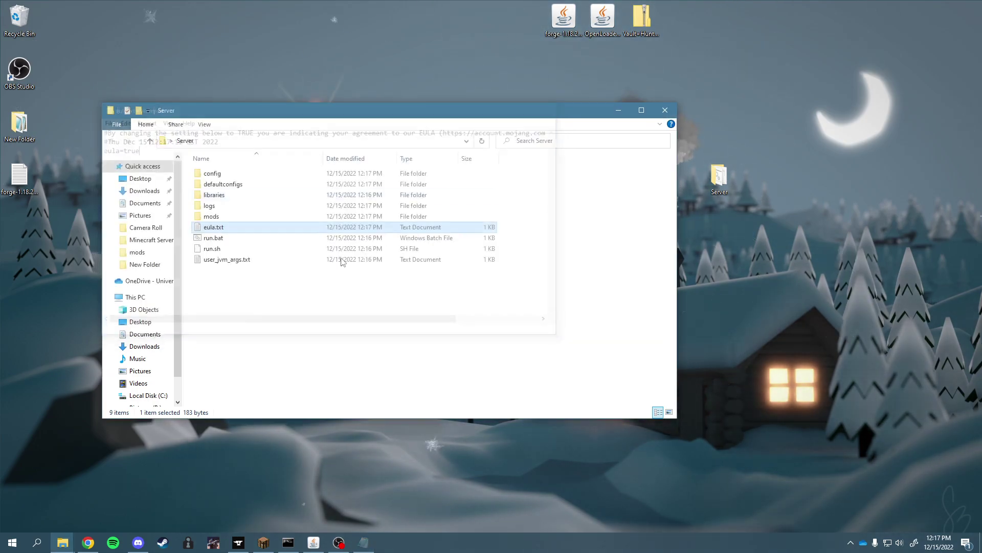
- Run run.bat again to generate the world folder and the server.properties file
double_click(226, 238)
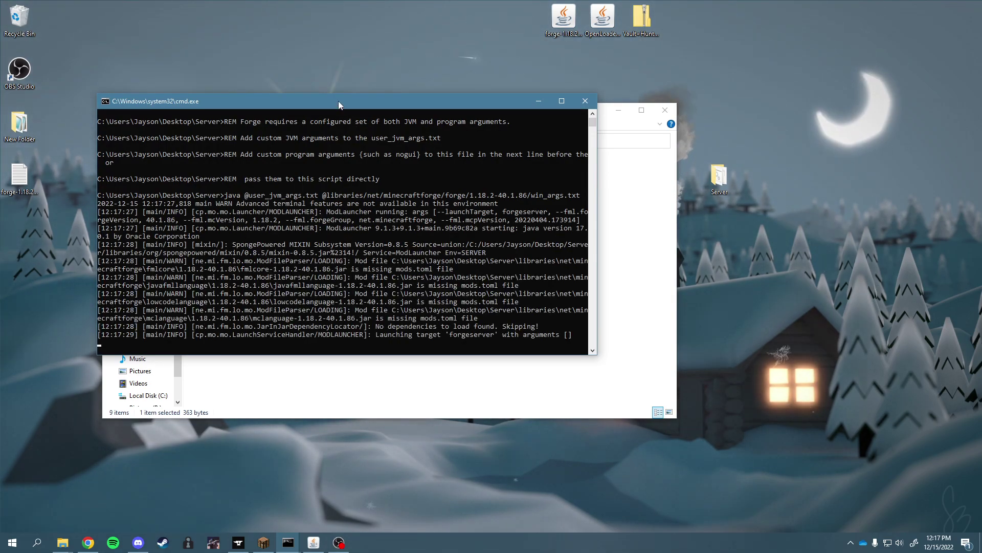
drag(345, 100, 614, 98)
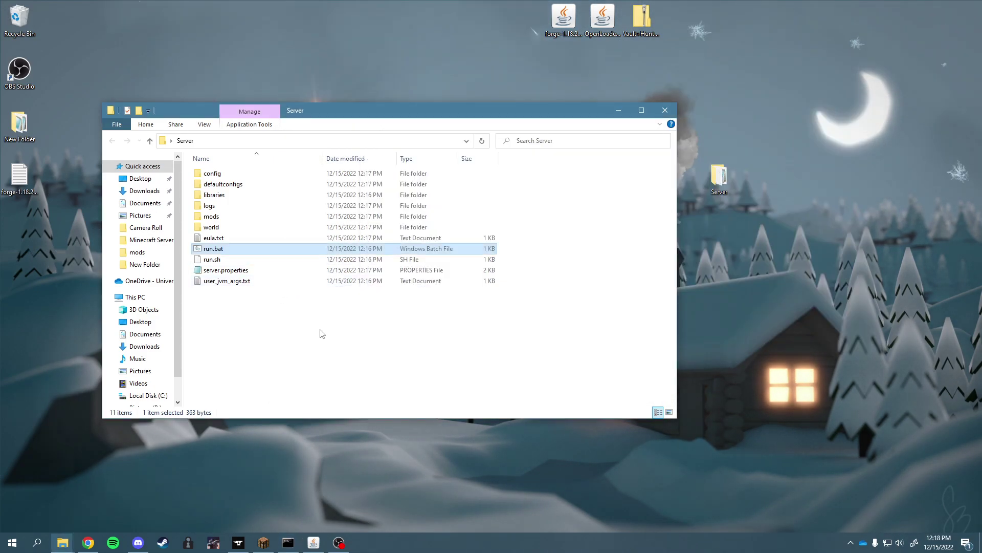
click(342, 340)
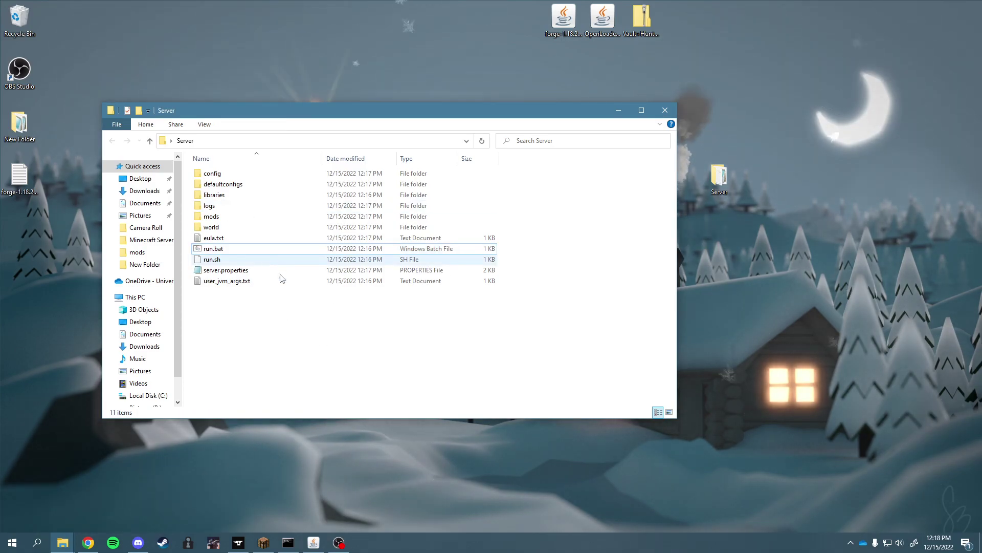
- Open server.properties for editing and go to the server-ip line
right_click(241, 270)
click(266, 288)
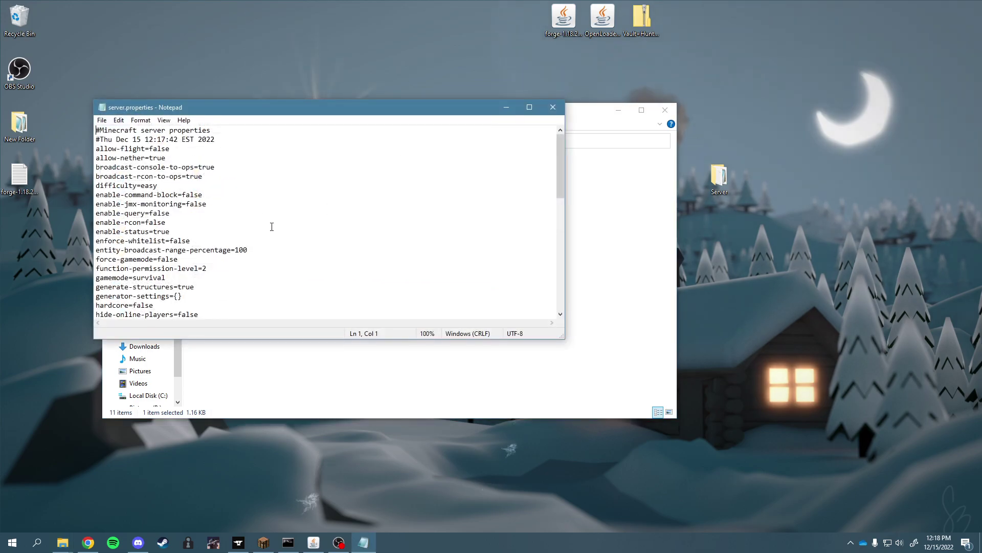
scroll(229, 188, down, 9)
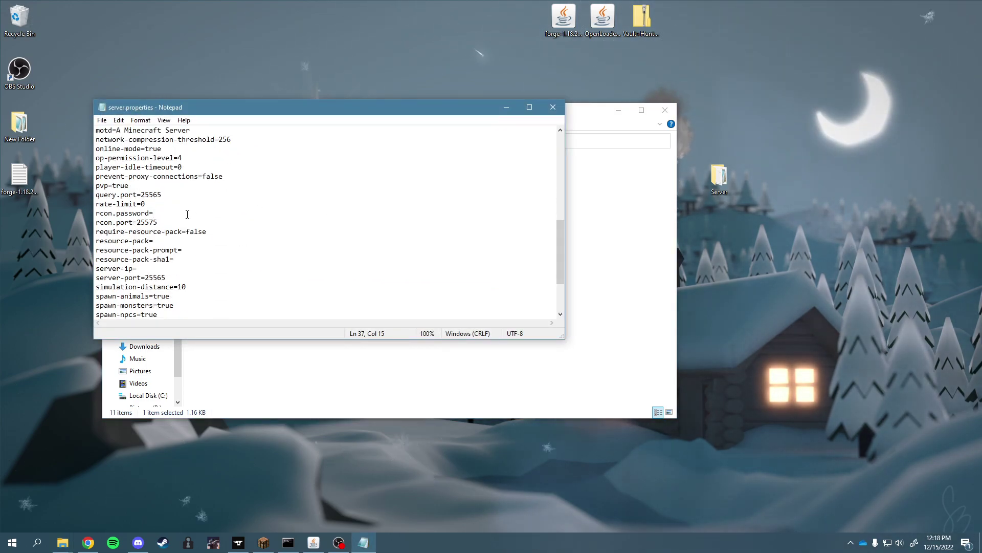
click(180, 266)
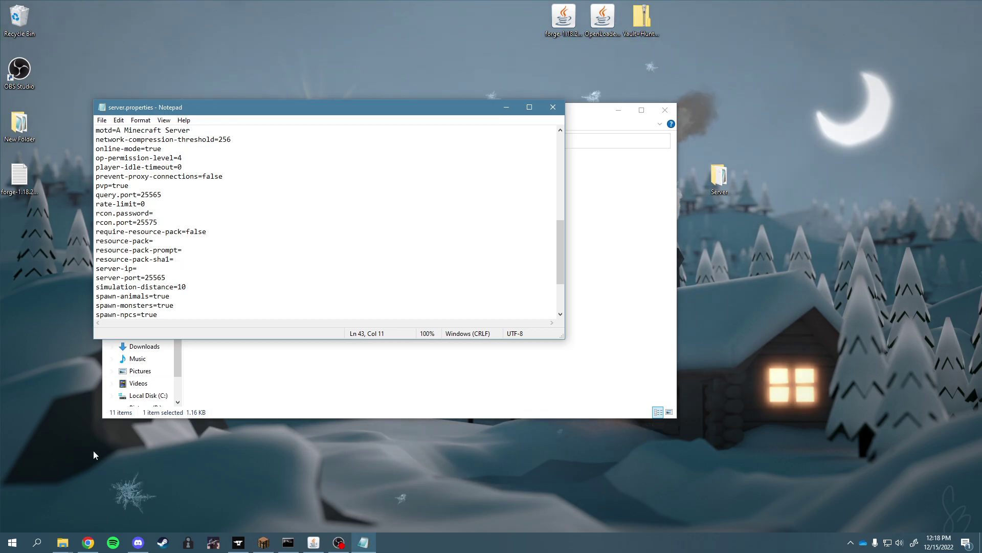
- Enter the ipconfig command in a Command Prompt window and close the window without running it
click(12, 541)
click(14, 537)
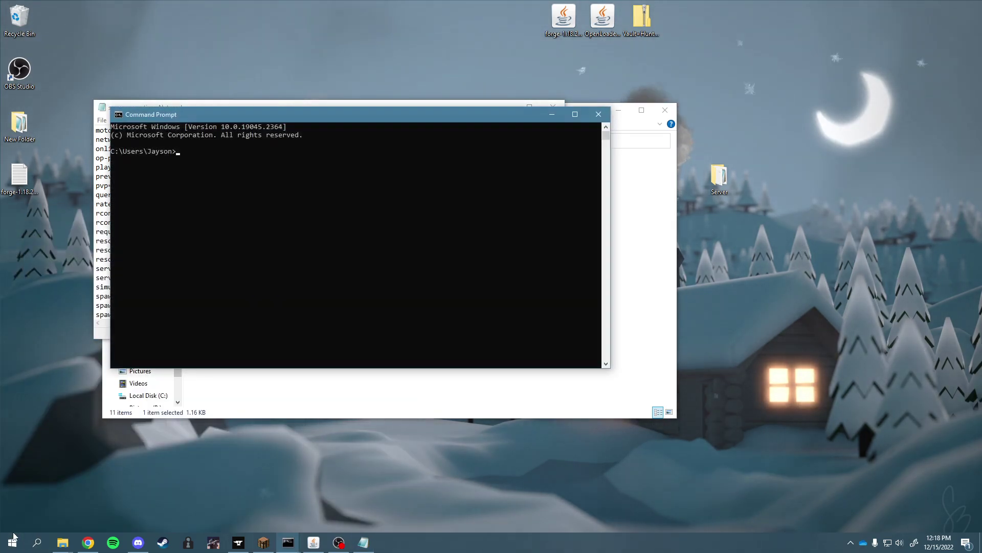
text(ipconfig)
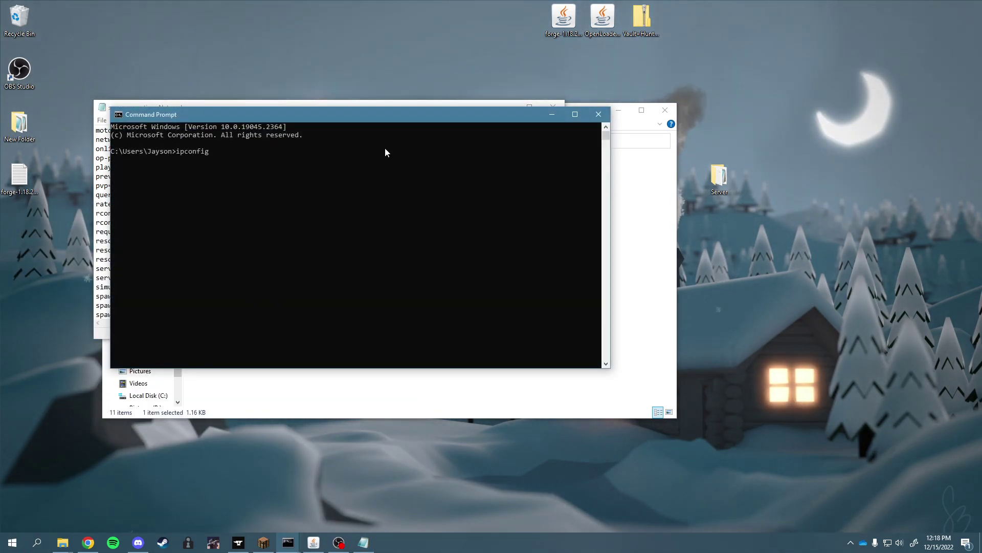
drag(419, 118, 465, 165)
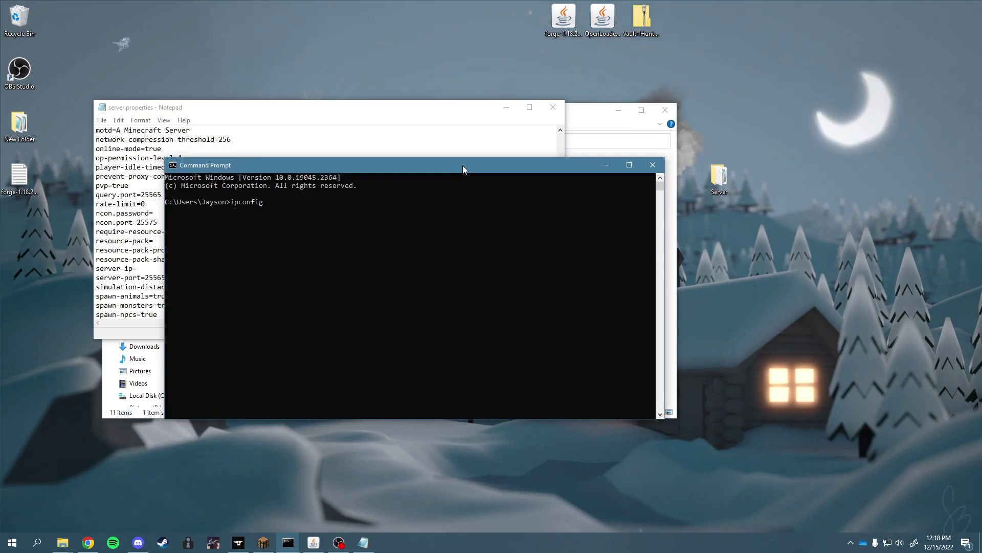
click(652, 165)
- Try 192.168 and 10.0.0.2 addresses as the server-ip value, clear the value, and close server.properties without saving
click(193, 267)
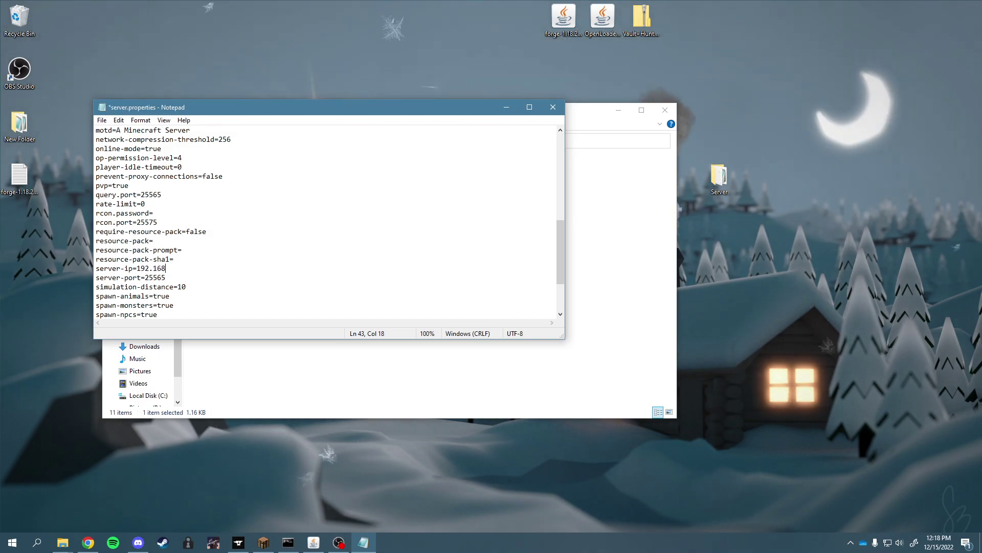
text(192.168.1.)
key(BackSpace)
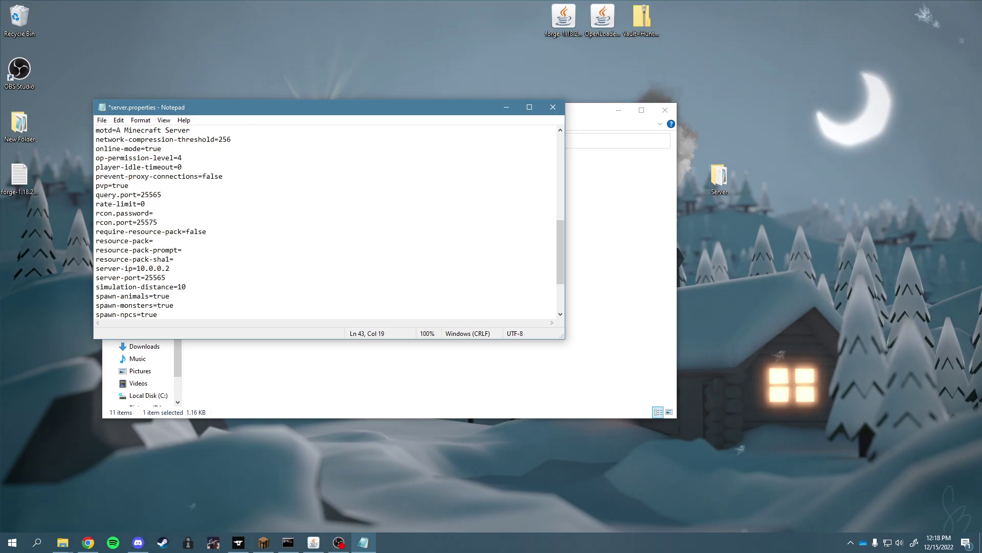
key(BackSpace)
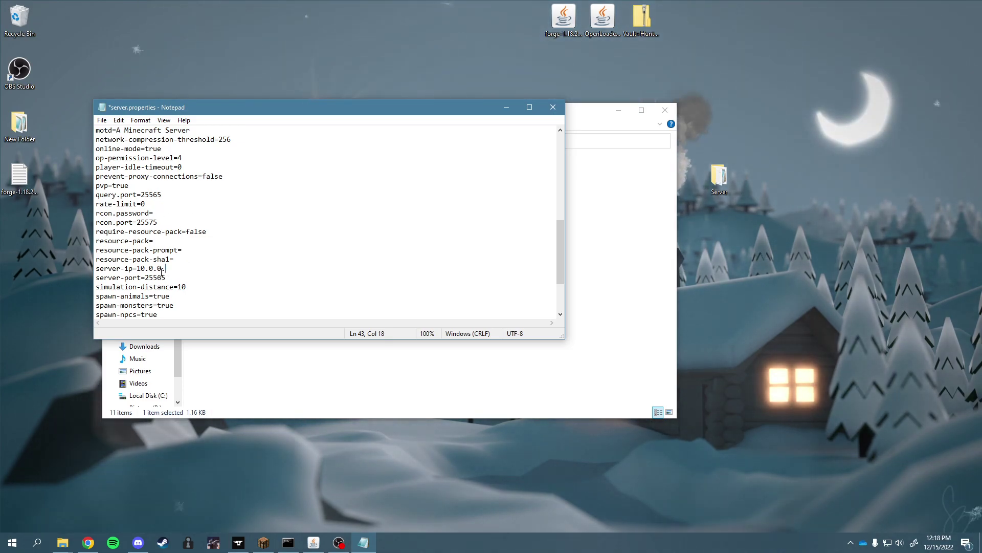
drag(167, 269, 138, 268)
key(BackSpace)
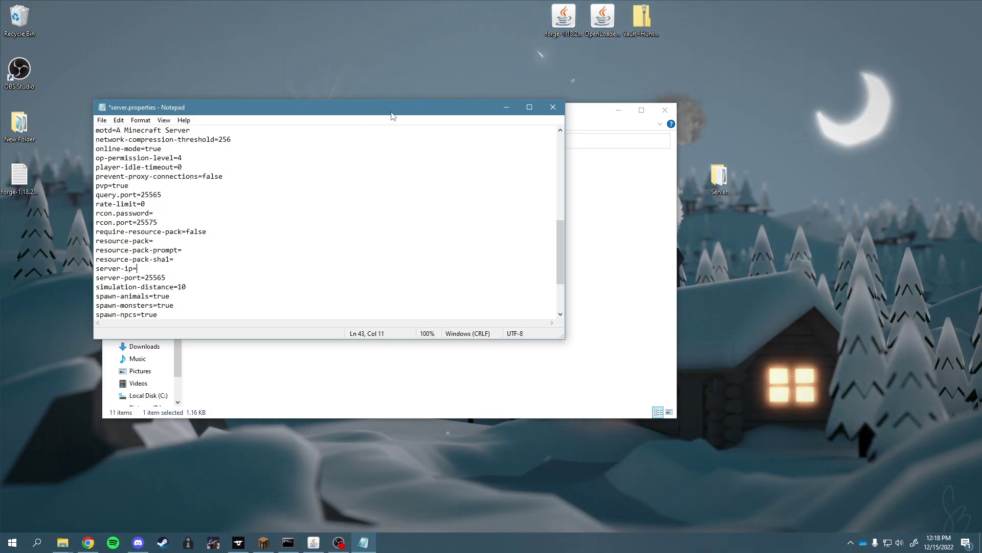
click(552, 108)
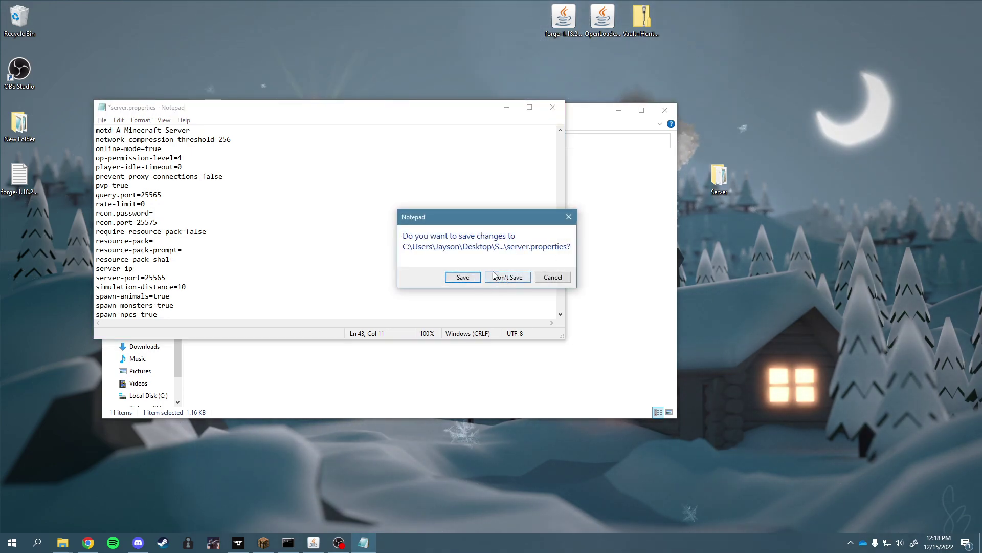
click(516, 277)
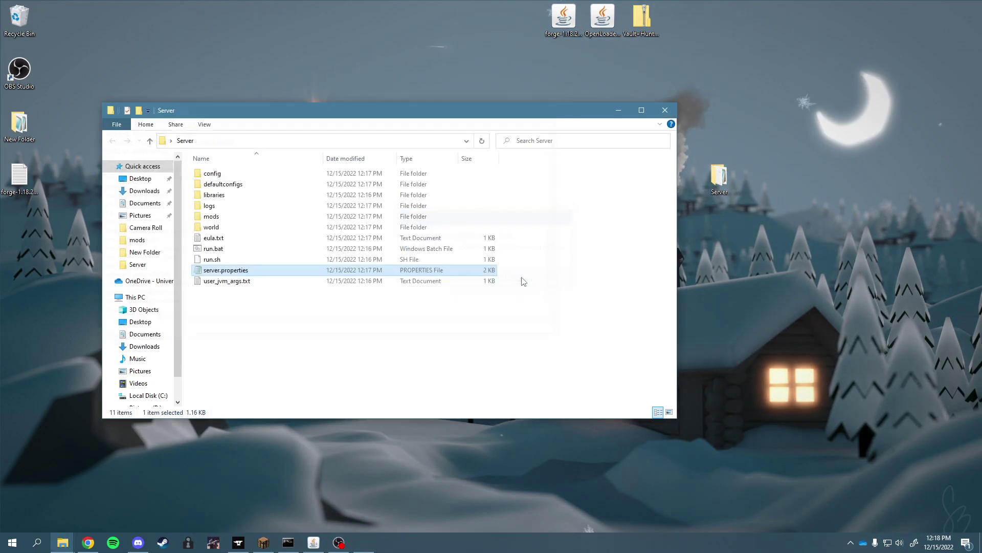
- Extract the Vault Hunters 3rd Edition alpha 0.0.3 server zip into its own folder on the desktop
click(652, 66)
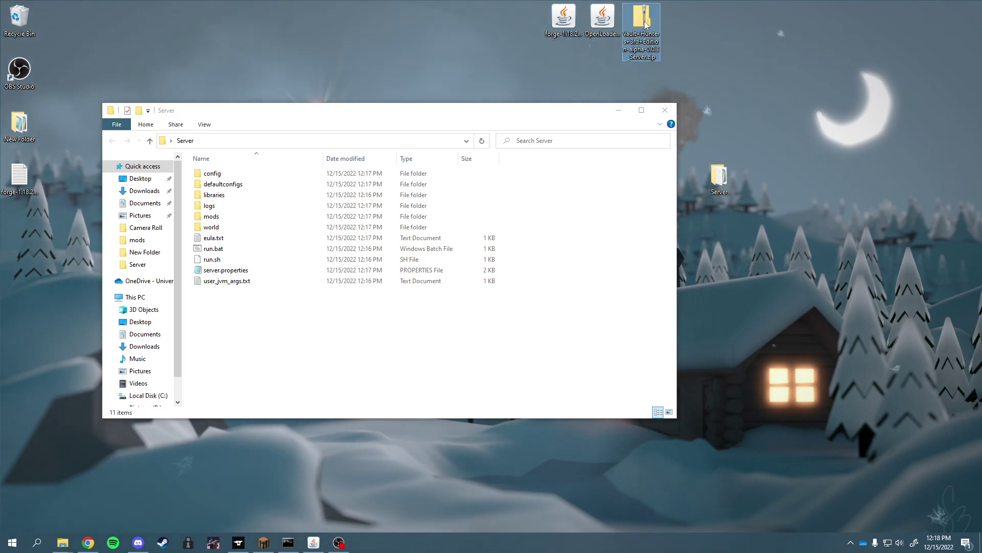
right_click(645, 22)
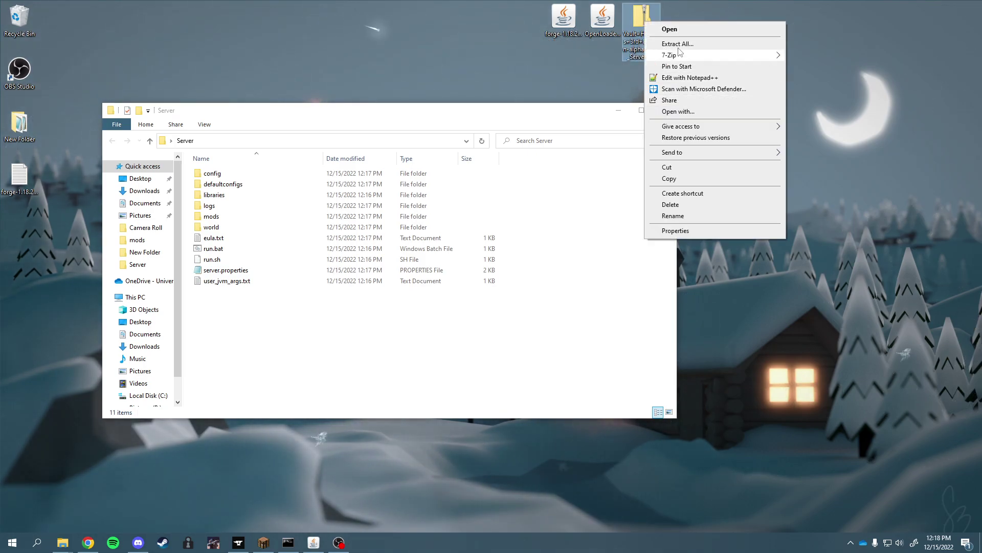
click(677, 43)
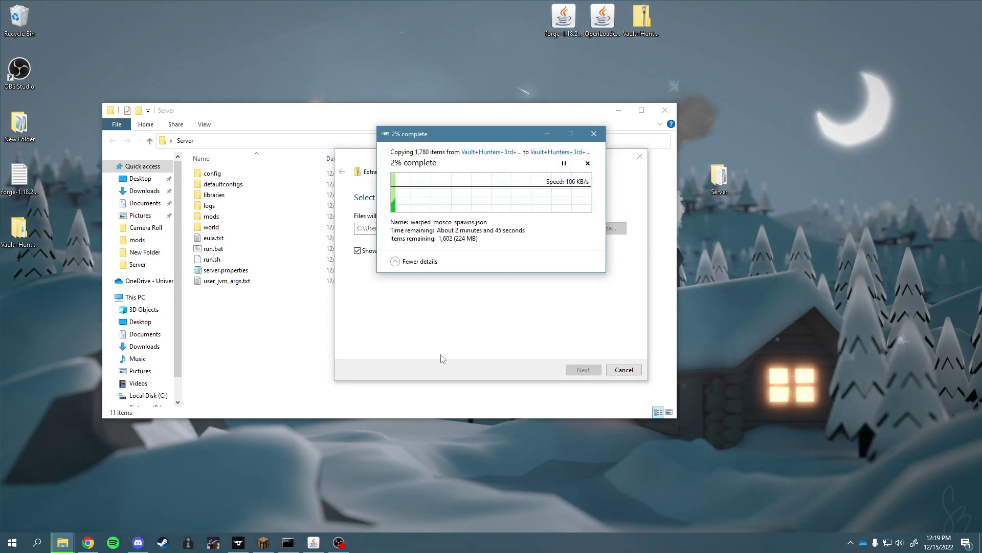
click(289, 541)
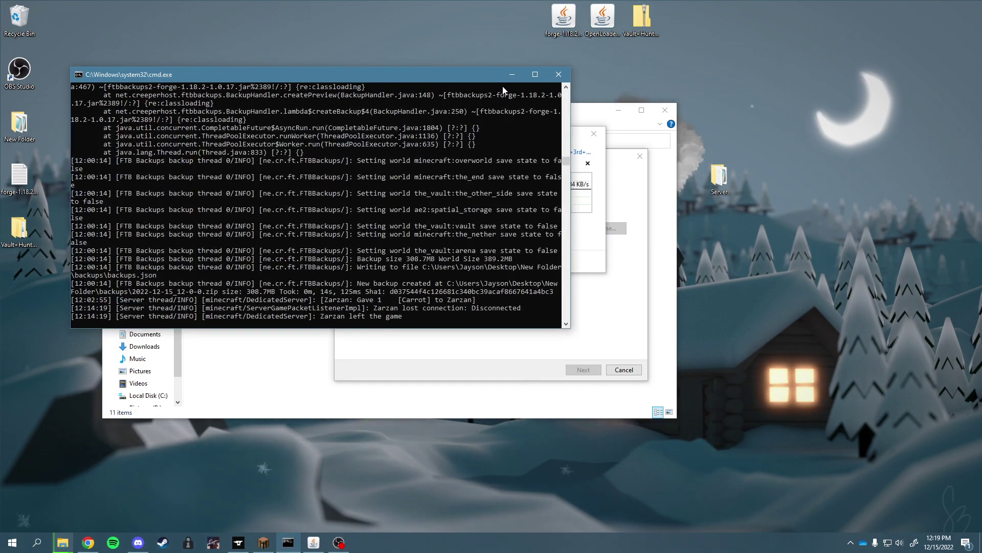
click(506, 91)
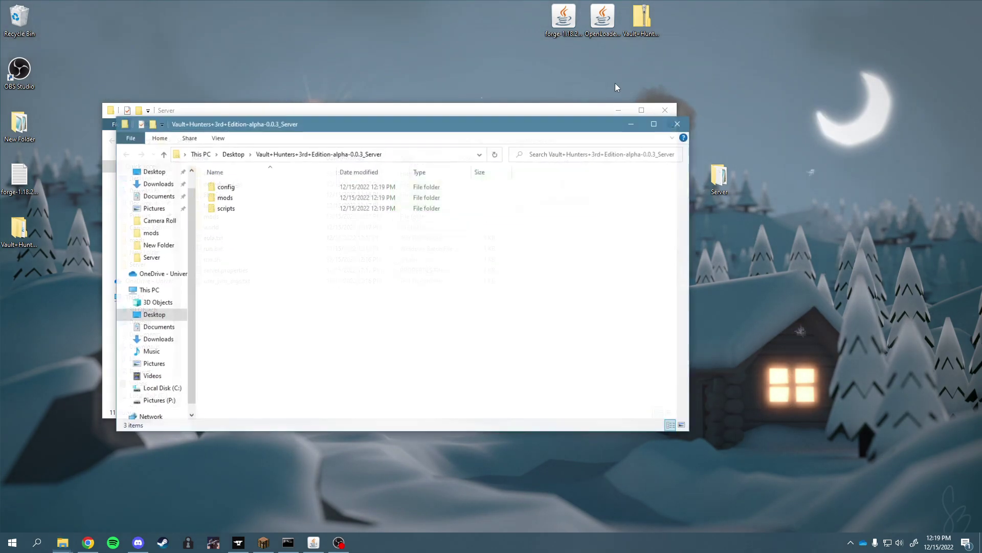
- Copy the extracted config, mods and scripts folders into the Server folder, replacing files with the same names
drag(414, 103, 727, 116)
drag(527, 214, 548, 175)
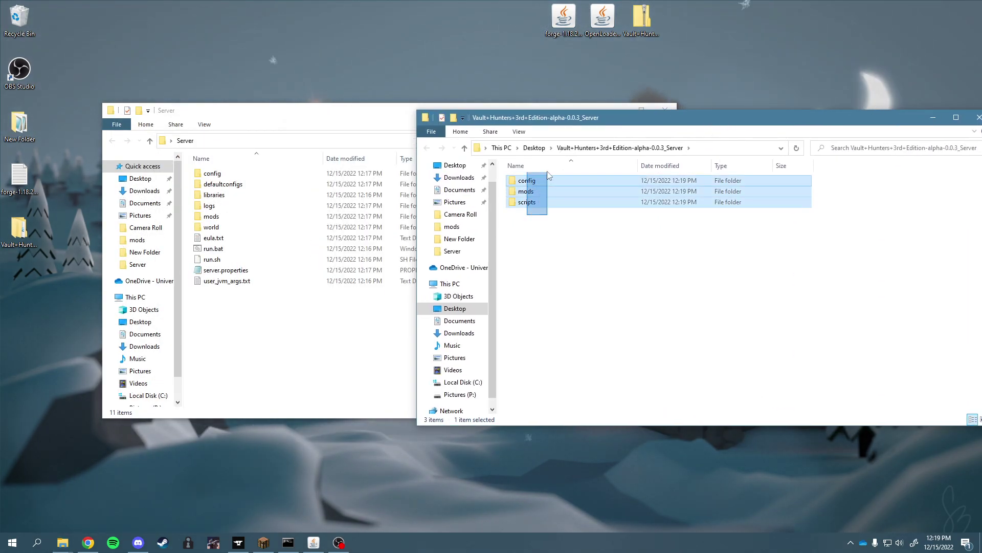
click(286, 304)
key(ctrl+v)
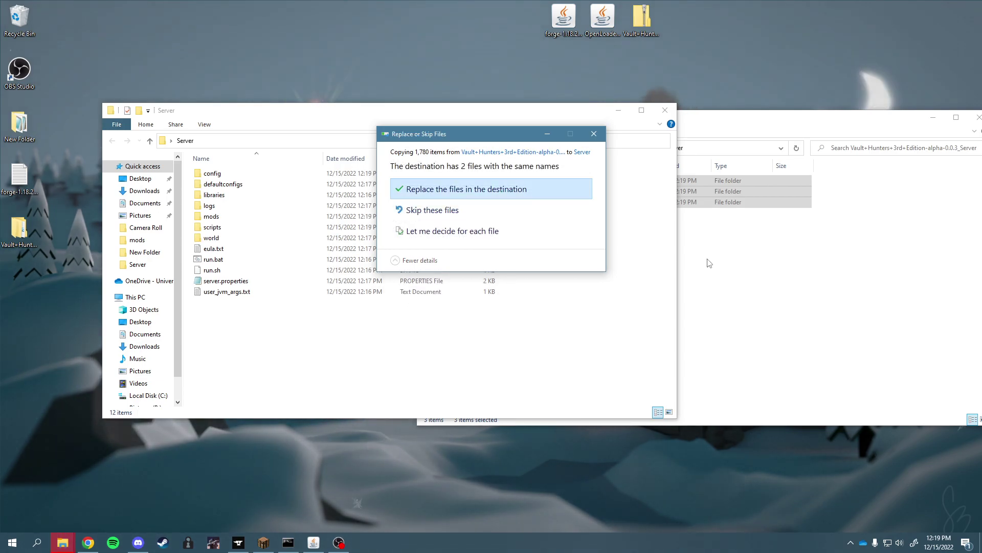
click(752, 263)
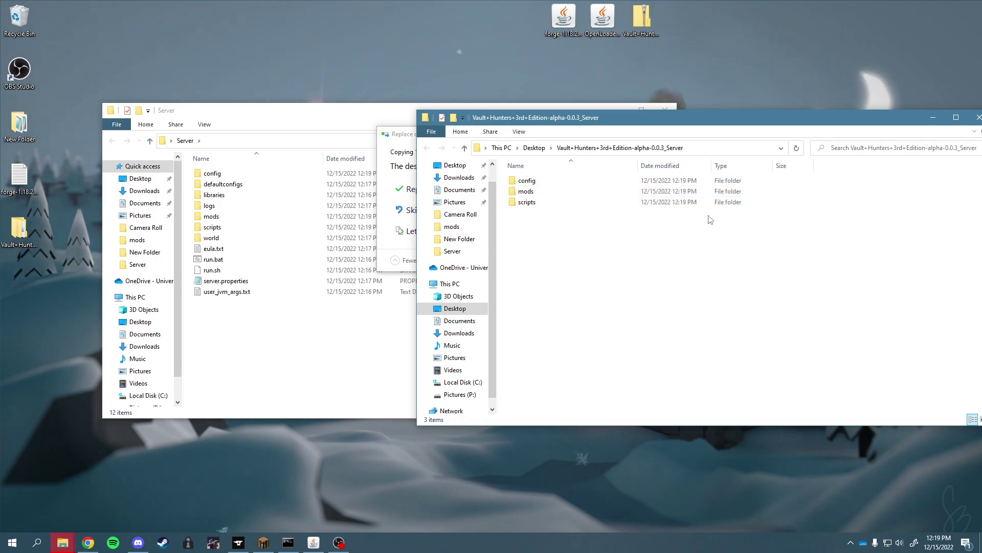
click(394, 143)
click(438, 189)
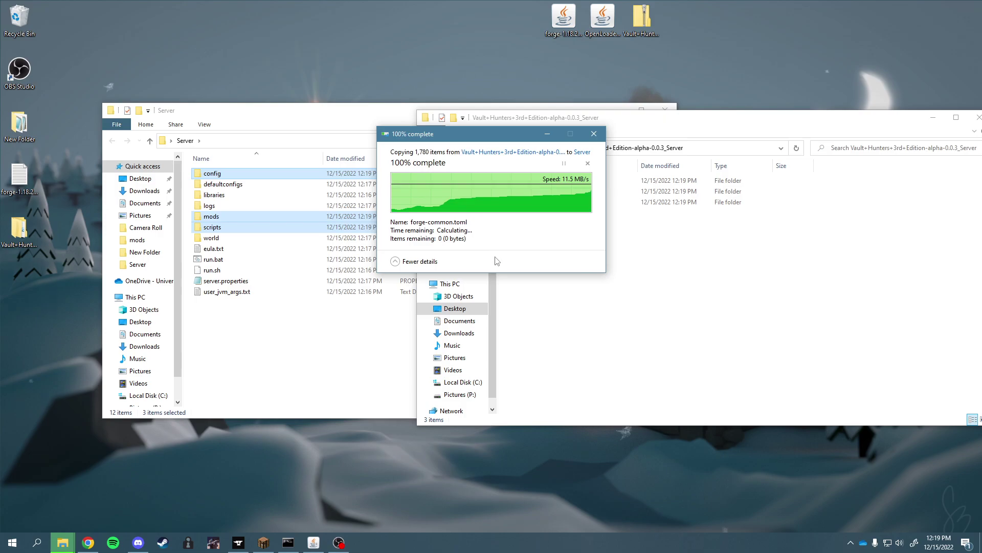
- Check the contents of the mods, scripts and config folders inside the Server folder
click(280, 223)
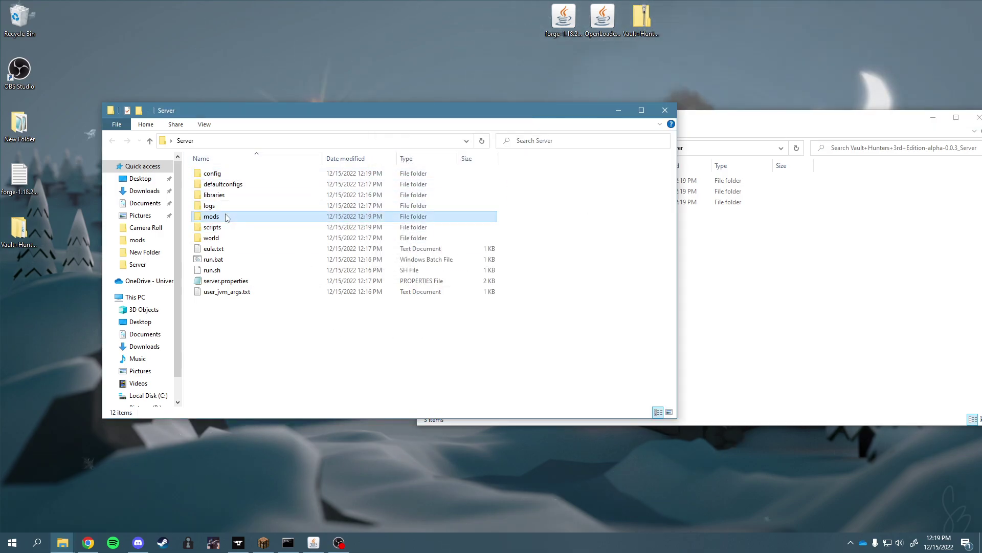
double_click(227, 215)
key(alt+Left)
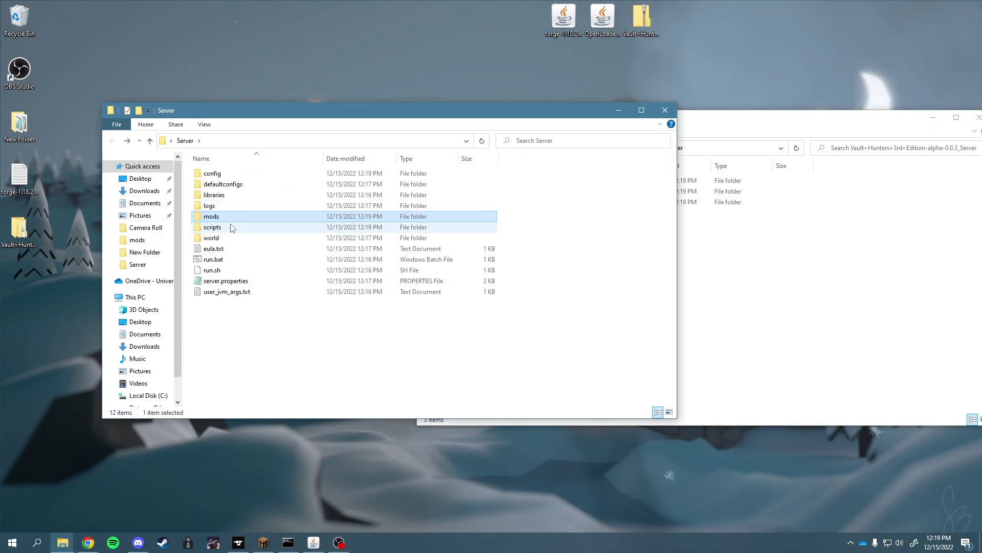
double_click(231, 226)
key(alt+Left)
double_click(225, 173)
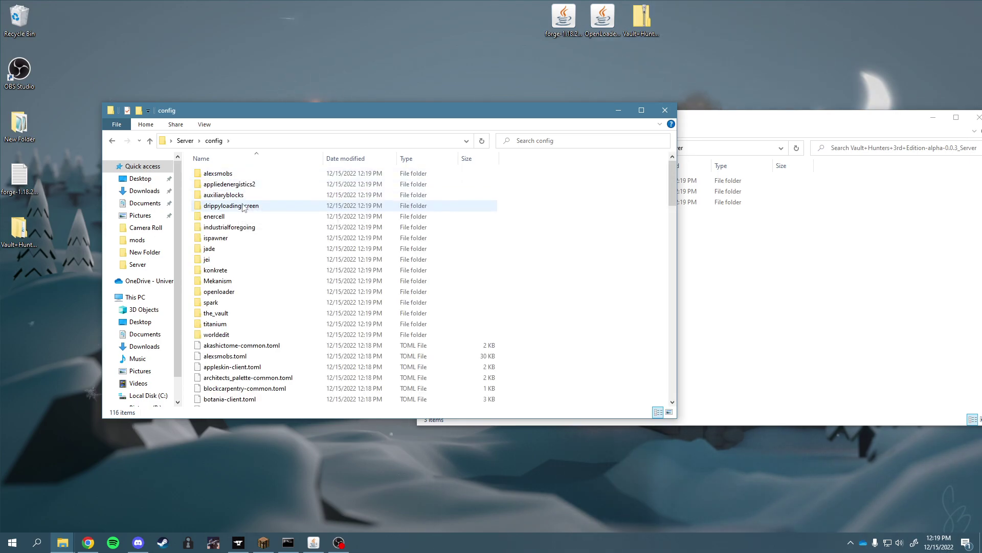
key(alt+Left)
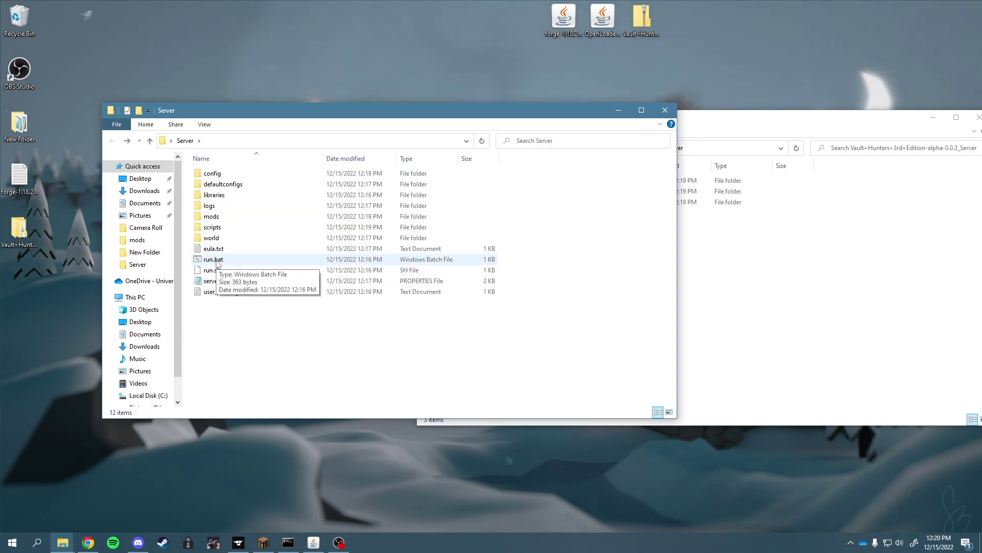
- Start the modded server with run.bat, close the extracted pack's folder window, and widen the console to follow its log
double_click(215, 260)
click(865, 193)
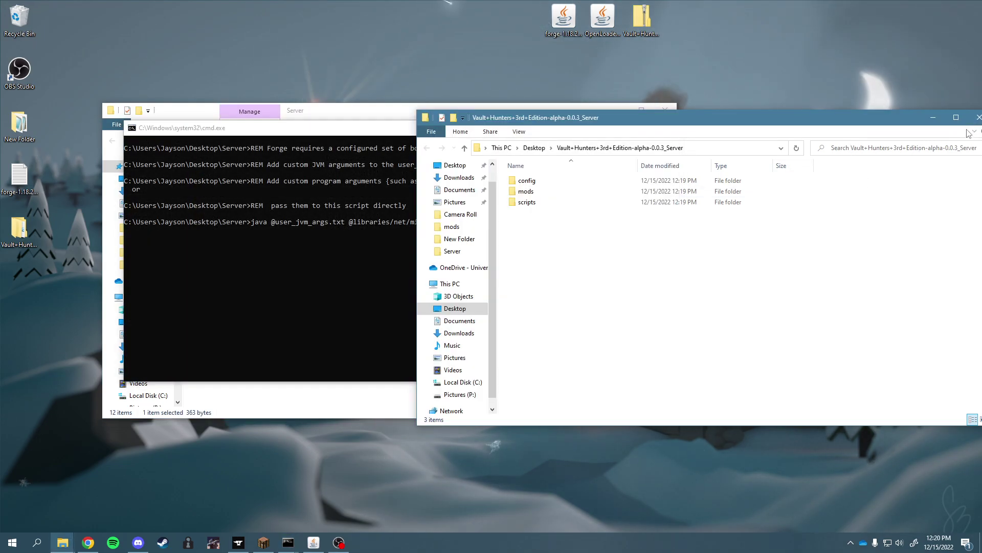
key(alt+F4)
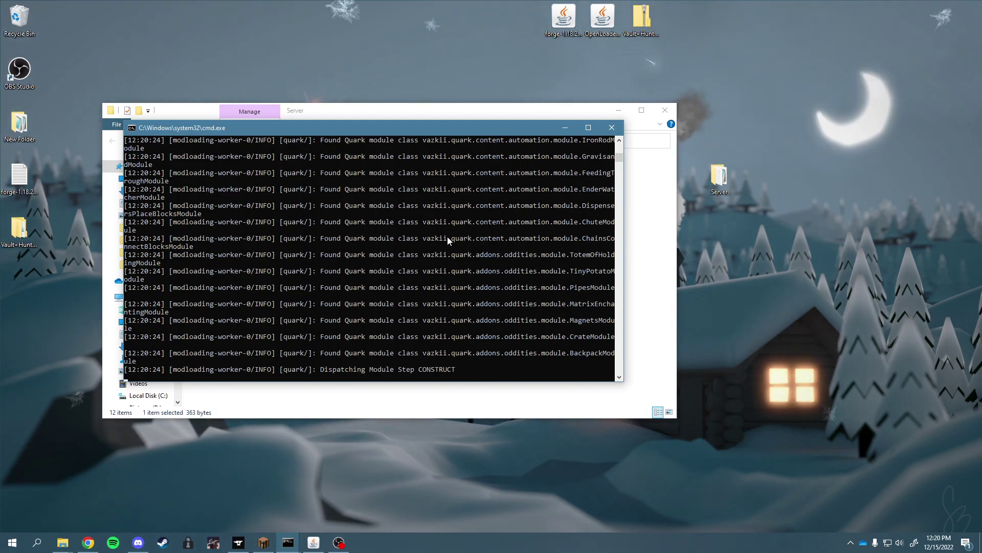
drag(450, 127, 571, 142)
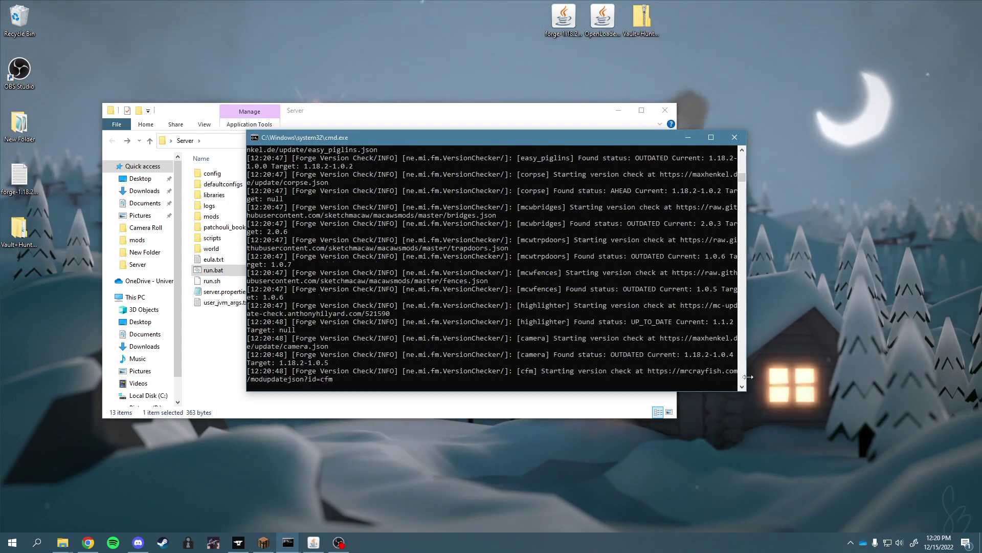
drag(746, 377, 934, 377)
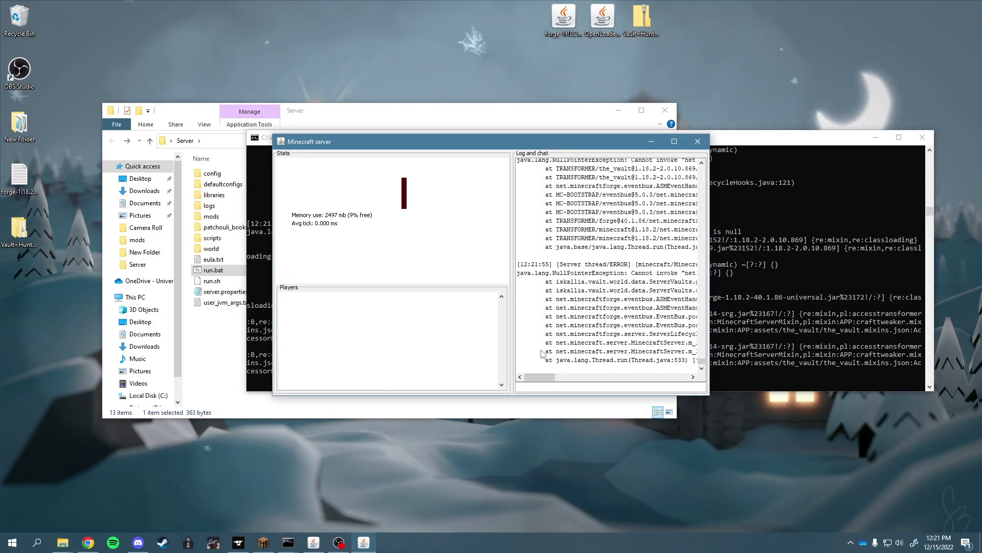
drag(545, 377, 523, 378)
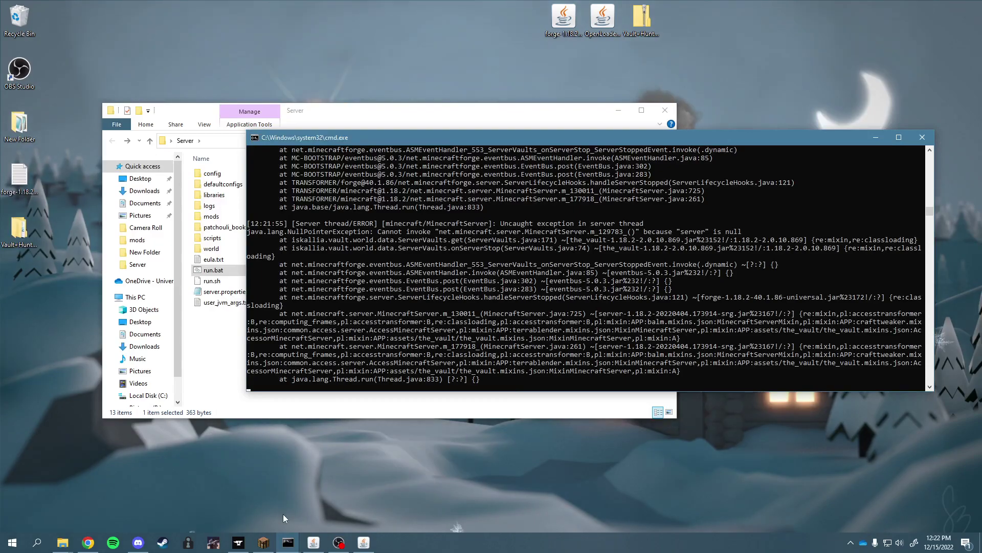
- View Minecraft's multiplayer list, and draft an op command with a player's username in the server console, clearing it without sending
click(264, 543)
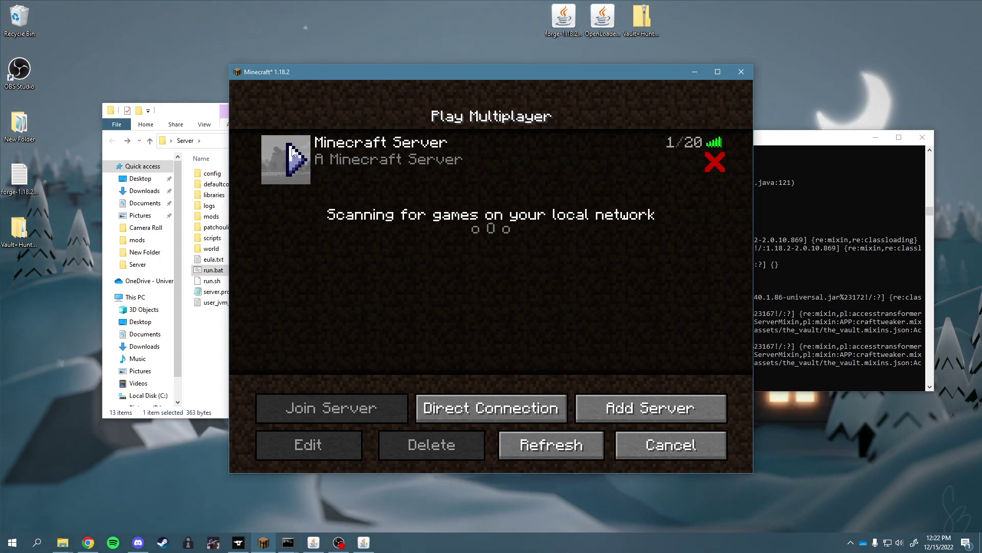
click(780, 144)
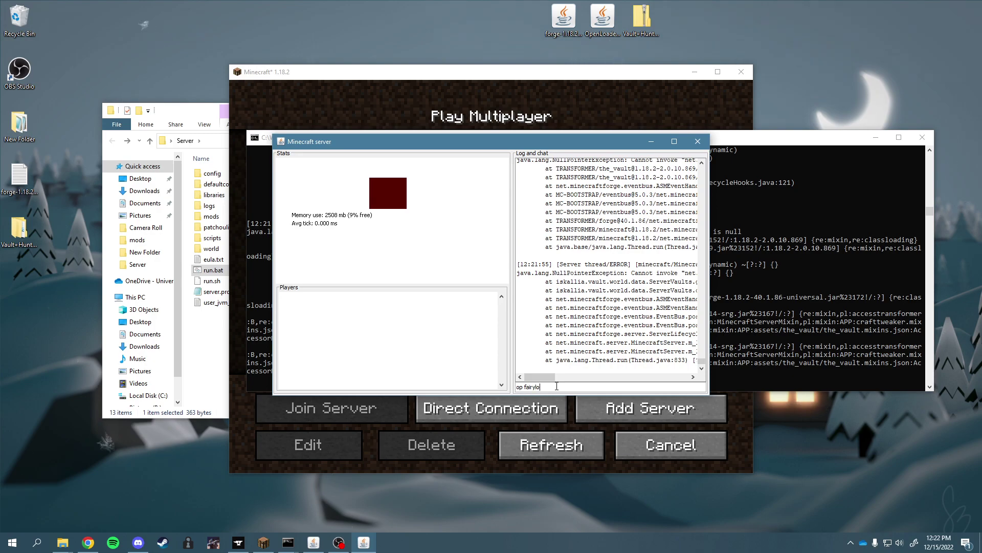
key(BackSpace)
key(BackSpace)
key(BackSpace)
key(BackSpace)
key(BackSpace)
key(BackSpace)
key(BackSpace)
key(BackSpace)
key(BackSpace)
key(BackSpace)
key(BackSpace)
key(BackSpace)
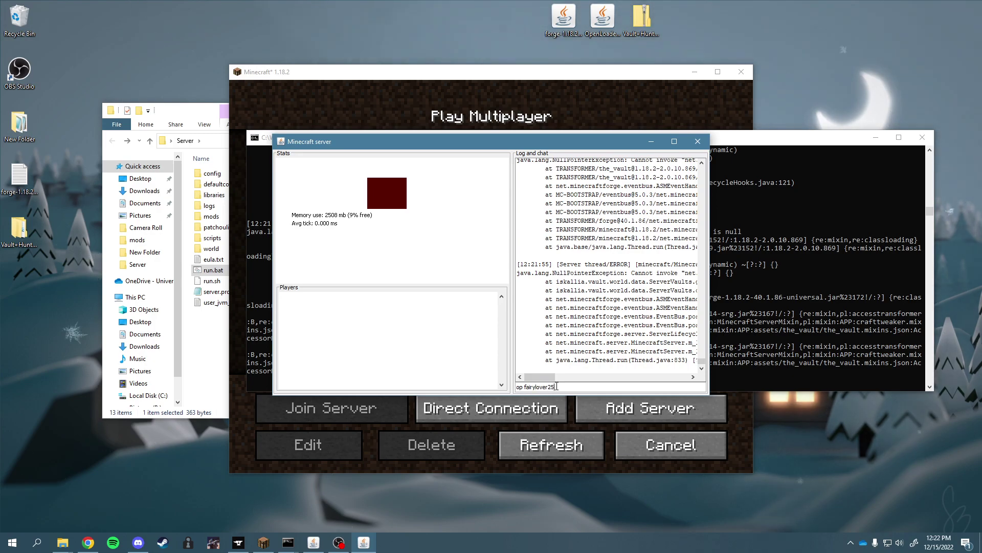
key(BackSpace)
key(BackSpace)
key(BackSpace)
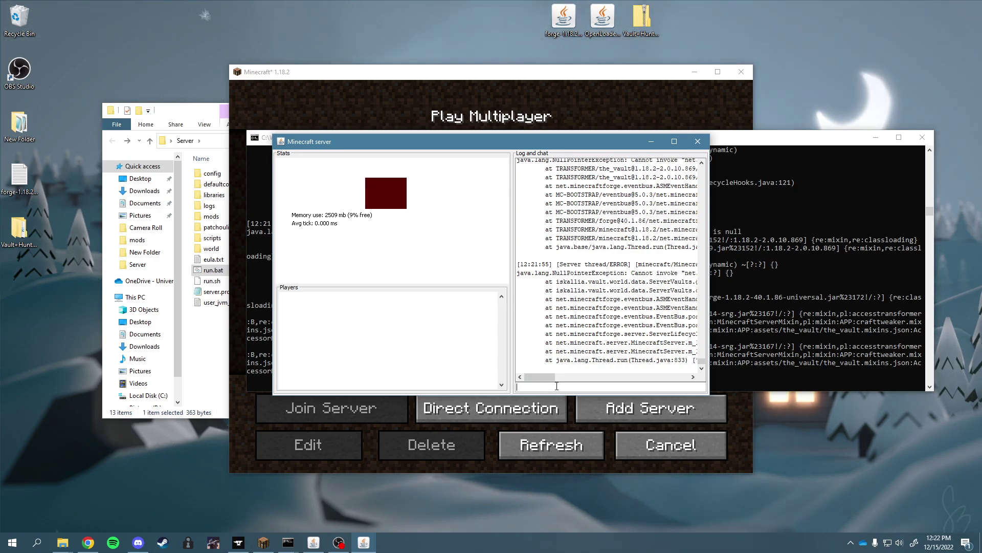
- Switch to Minecraft and join the listed Minecraft Server from the multiplayer list
click(652, 119)
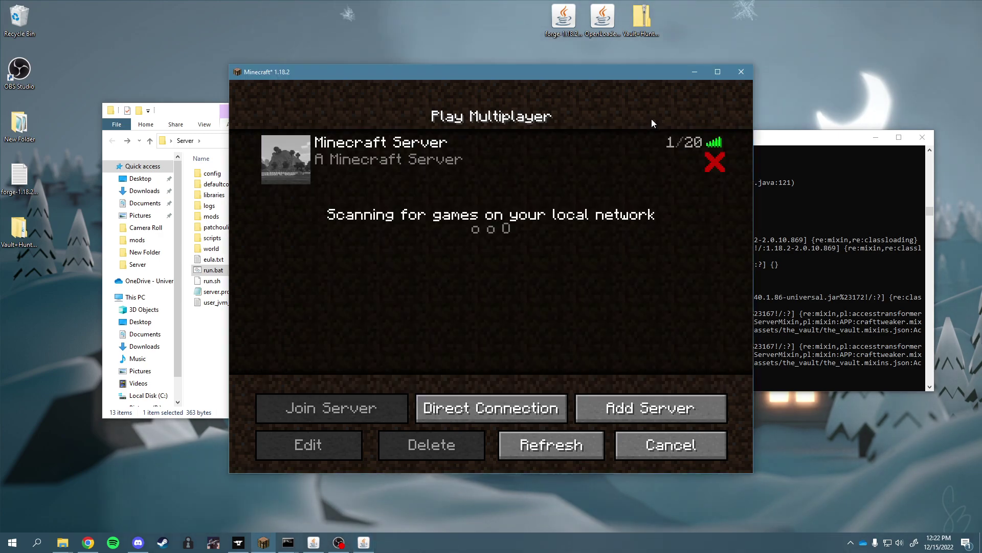
click(297, 159)
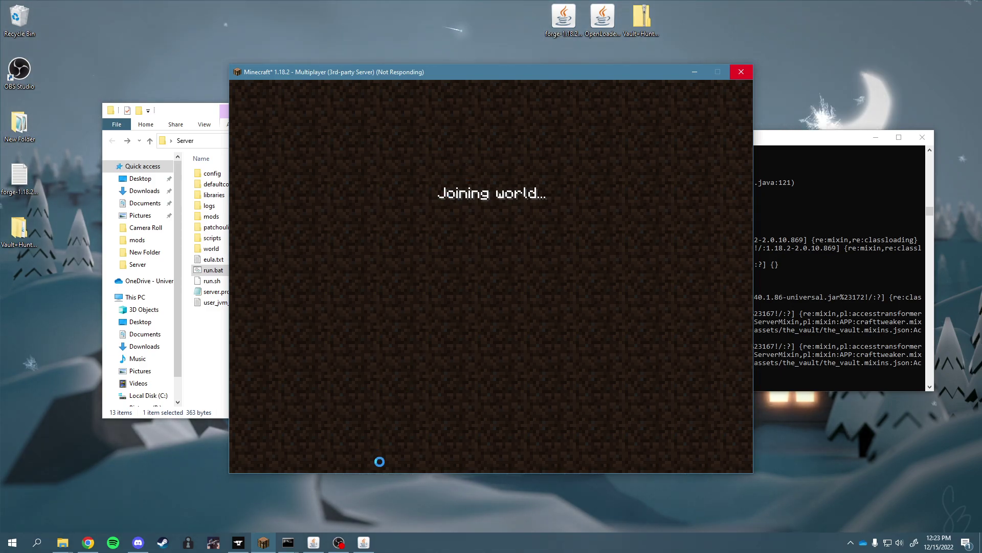
- Stop the new server by terminating its run.bat batch job in the console
click(863, 175)
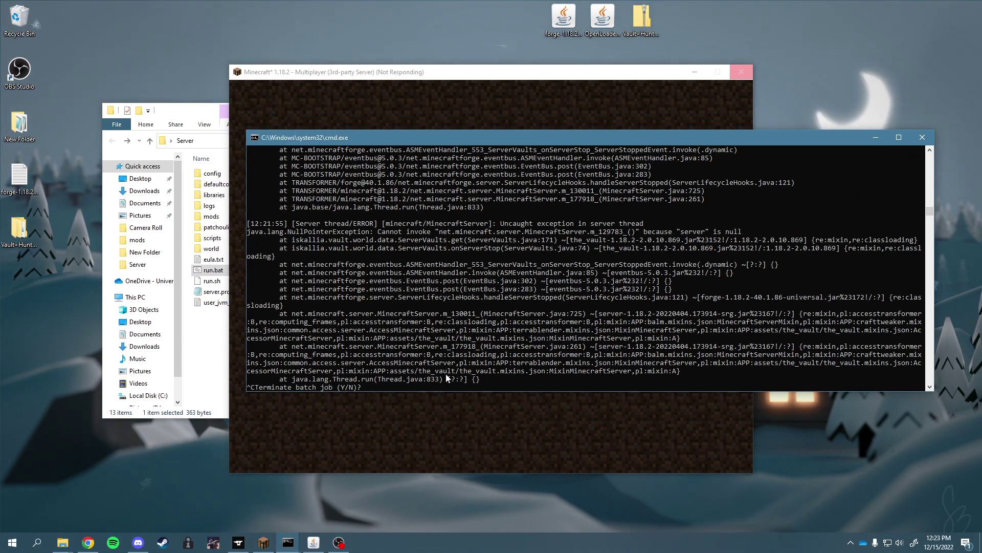
text(y)
key(Return)
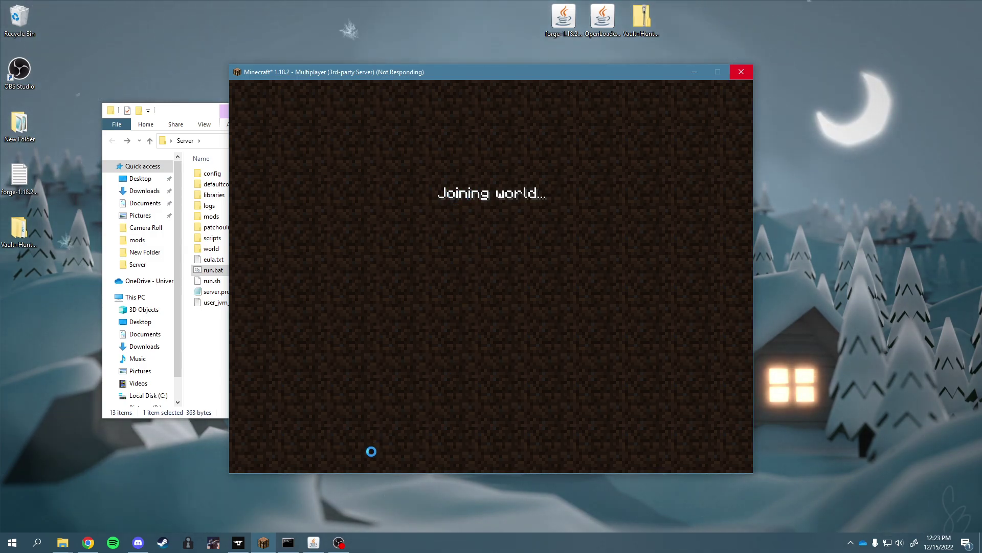
- Minimise the other running server's console, return to the Minecraft world, and open the Emotes menu
key(alt+Tab)
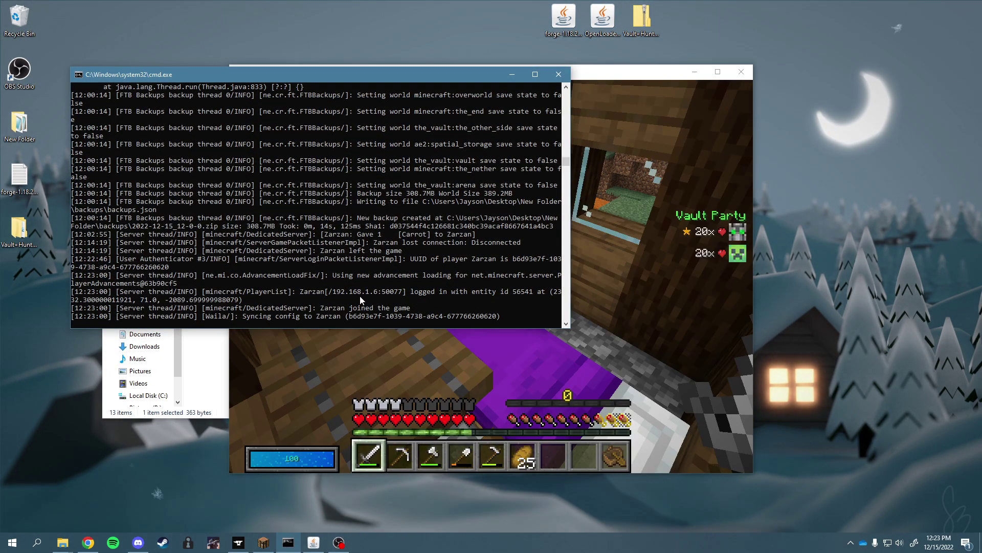
click(512, 74)
click(491, 204)
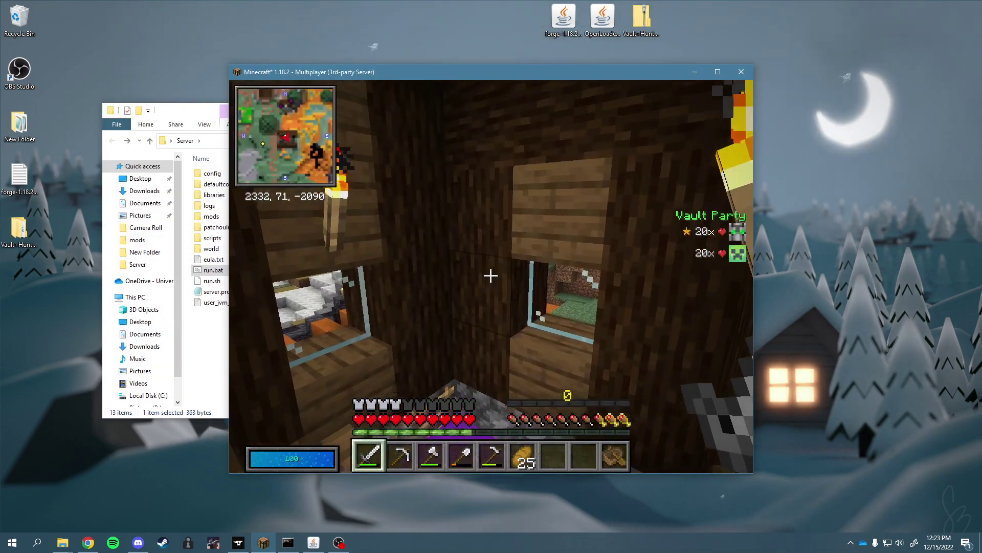
key(b)
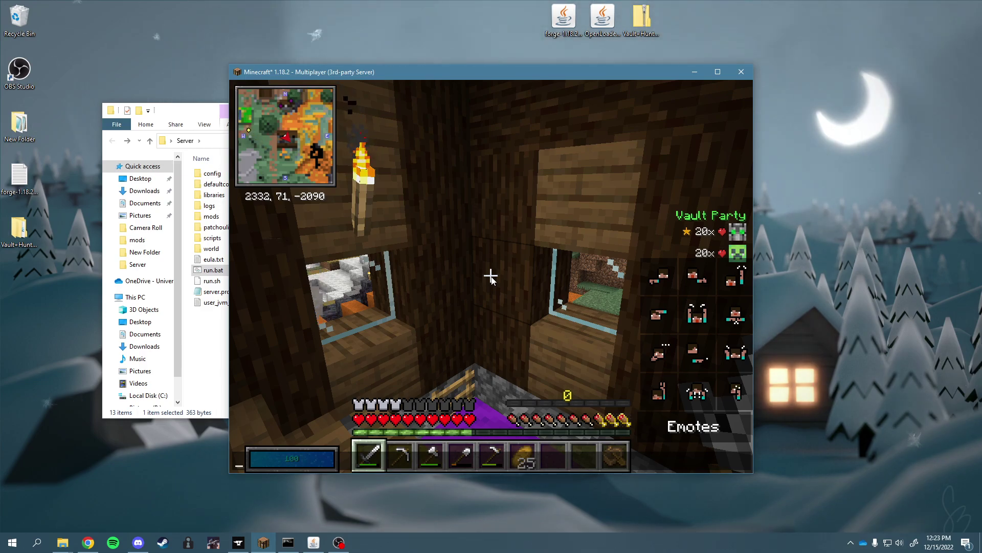
- Draft the /the_vault difficulty command in chat to show its difficulty options, cancel it unsent, and disconnect from the server
text(//)
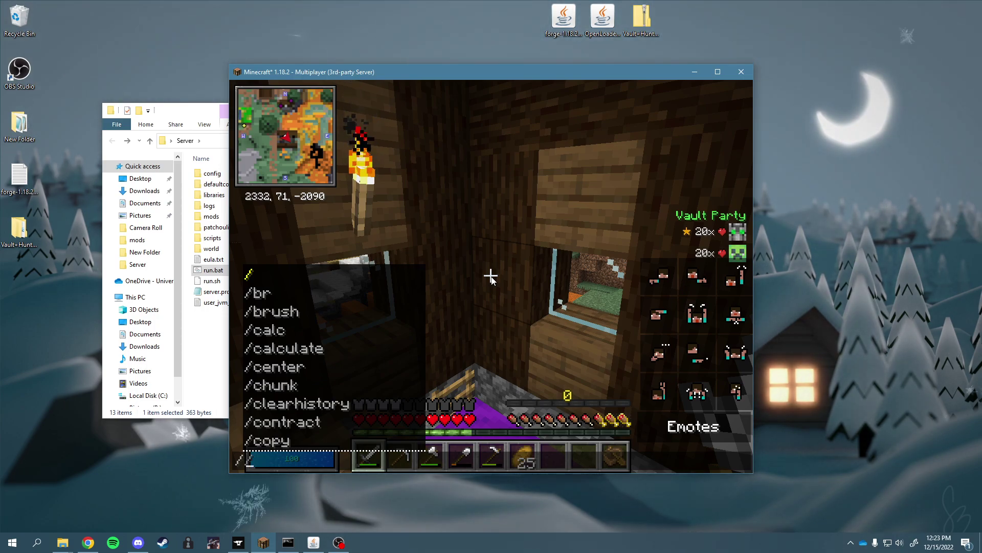
key(BackSpace)
text(the_vault difficulty)
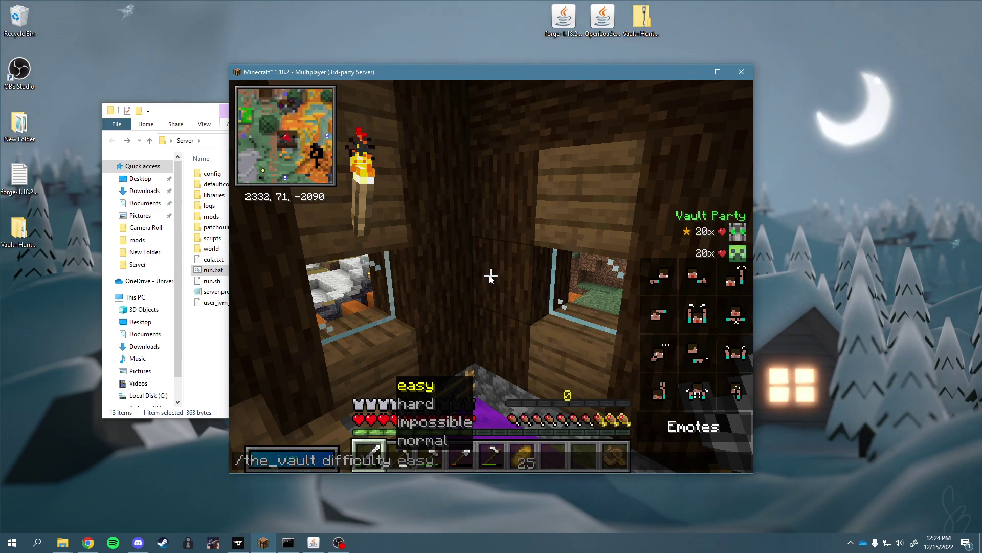
key(Escape)
key(Escape)
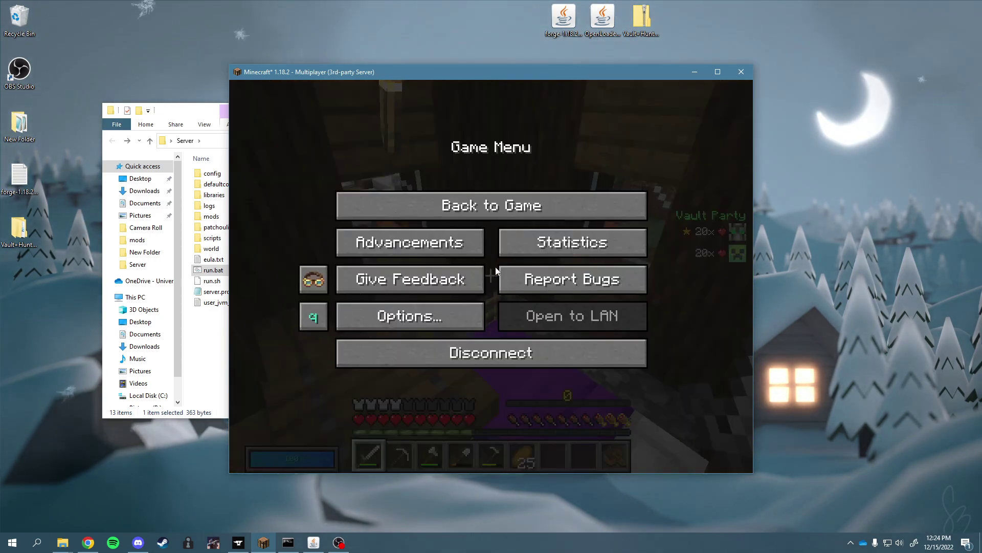
click(499, 342)
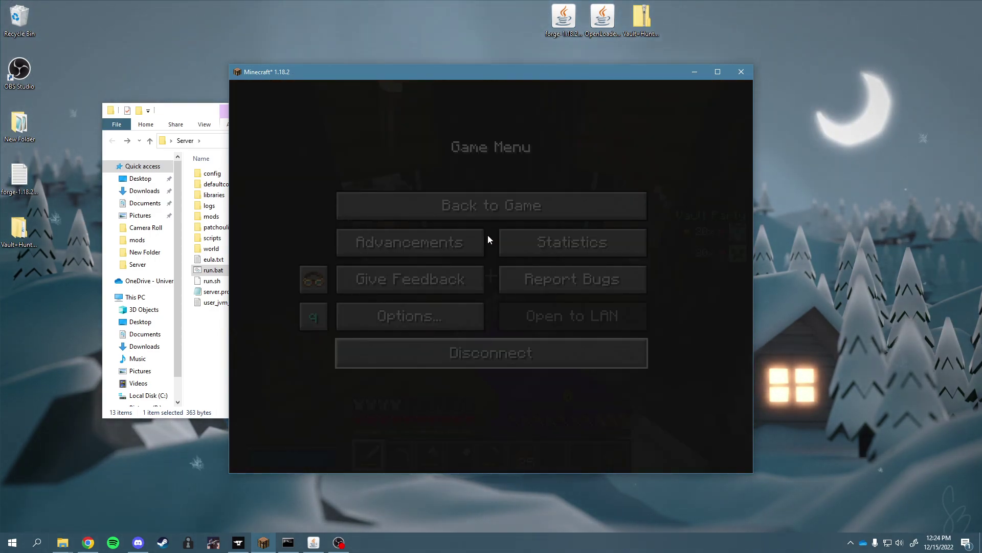
- Switch to File Explorer, check the new Server's world\serverconfig folder for config files, and close the window
click(204, 111)
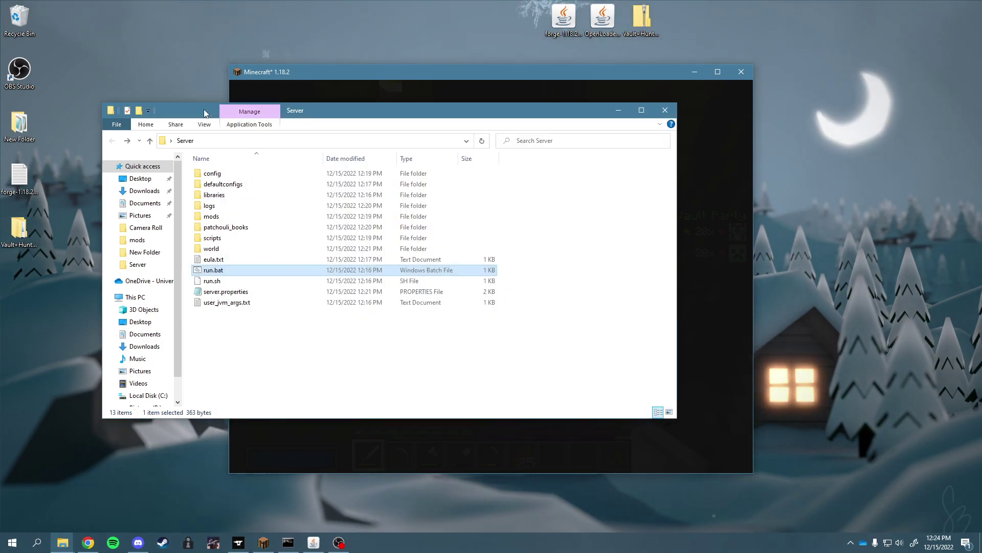
double_click(223, 251)
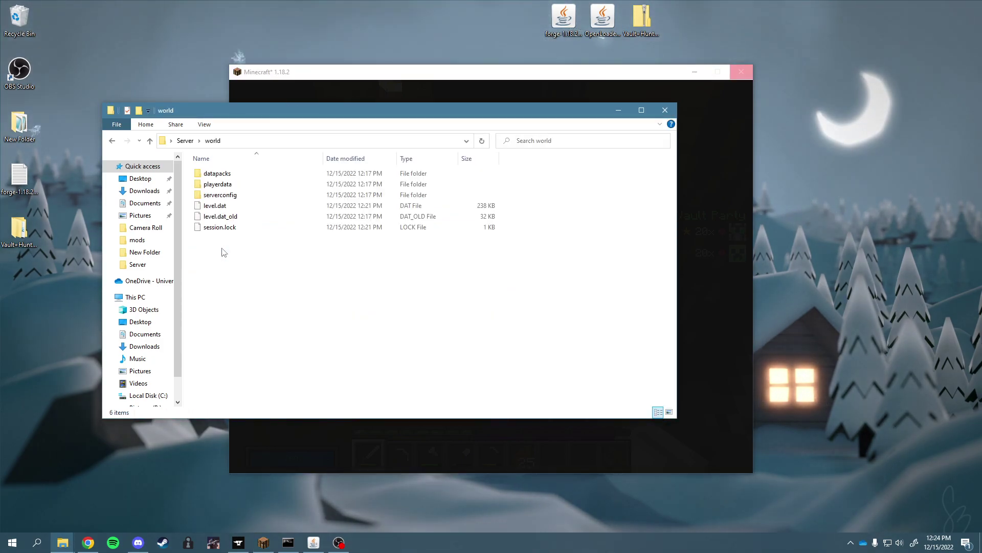
double_click(233, 195)
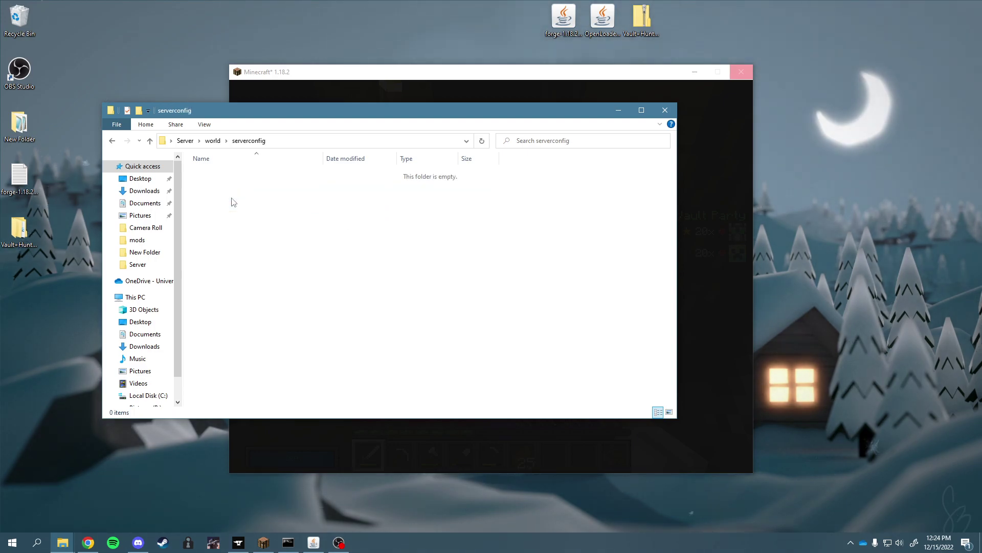
click(664, 113)
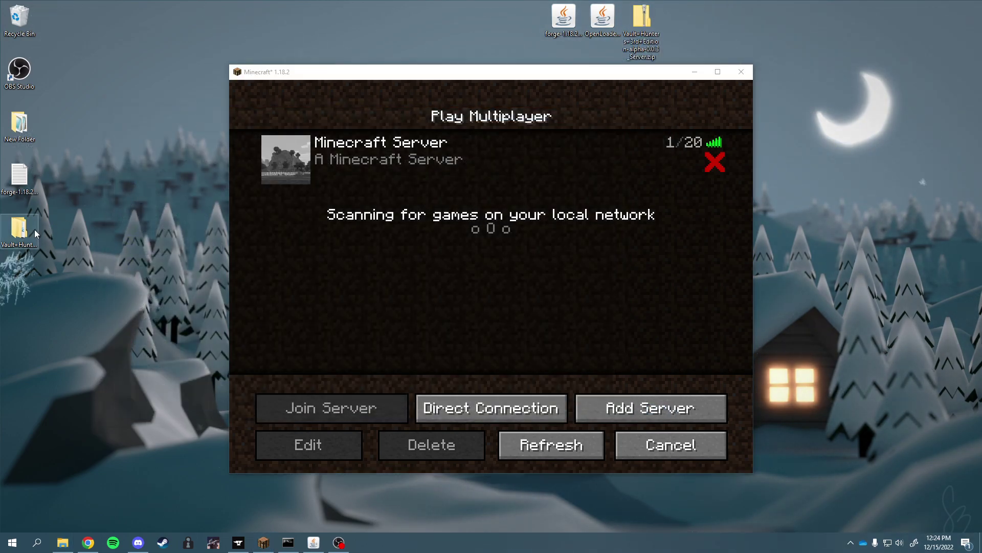
- Open the extracted Vault+Hunters+3rd+Edition-alpha-0.0.3_Server folder, check its scripts subfolder, and close the window
double_click(34, 230)
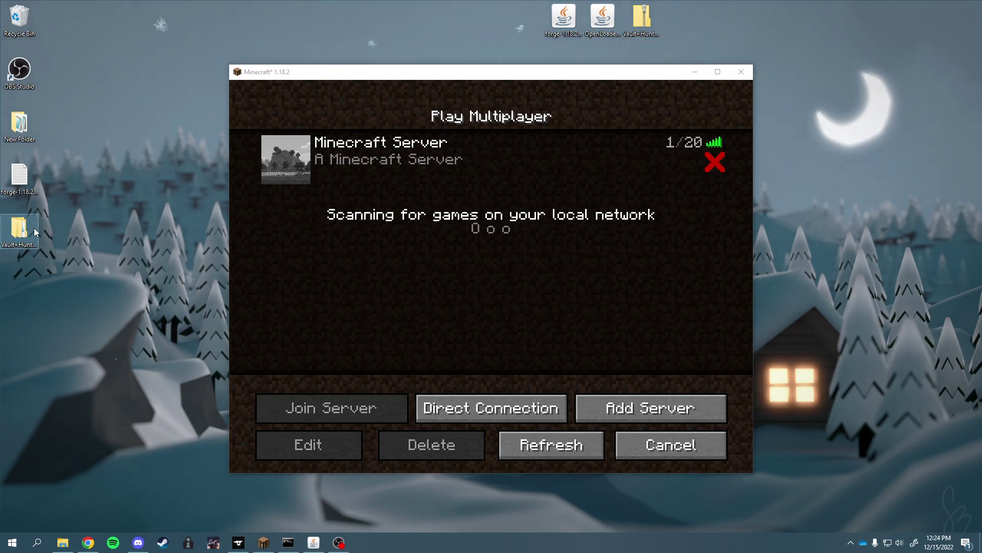
drag(559, 128, 256, 131)
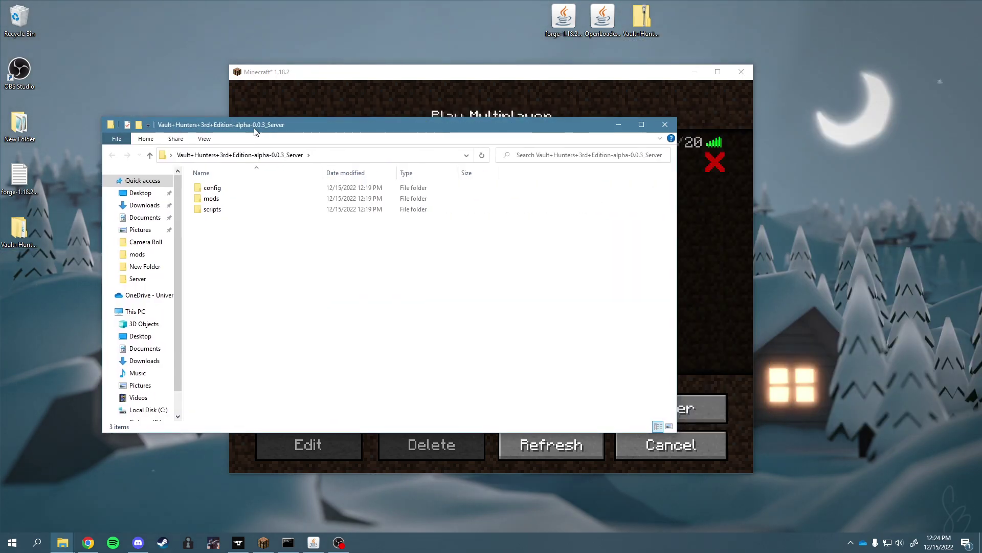
double_click(212, 210)
key(alt+Left)
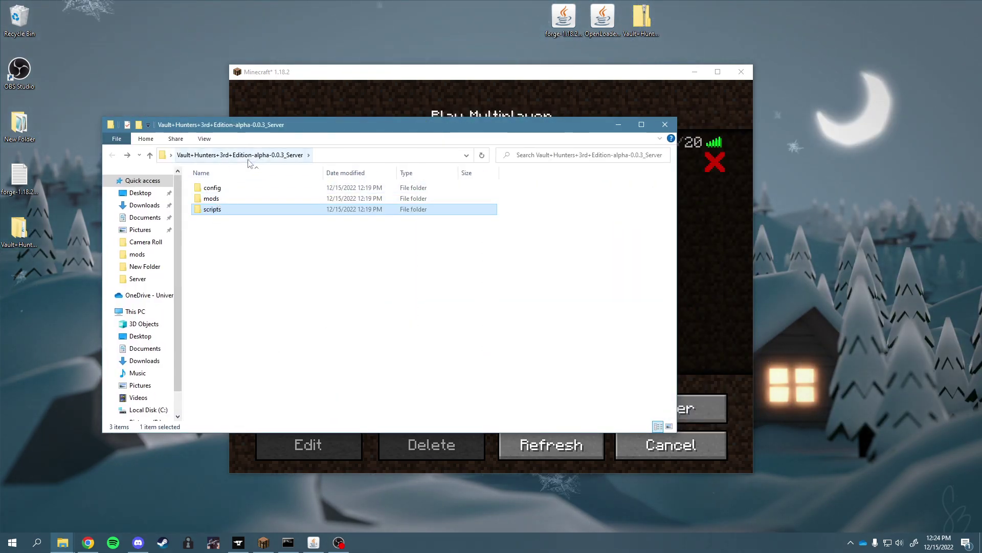
click(665, 124)
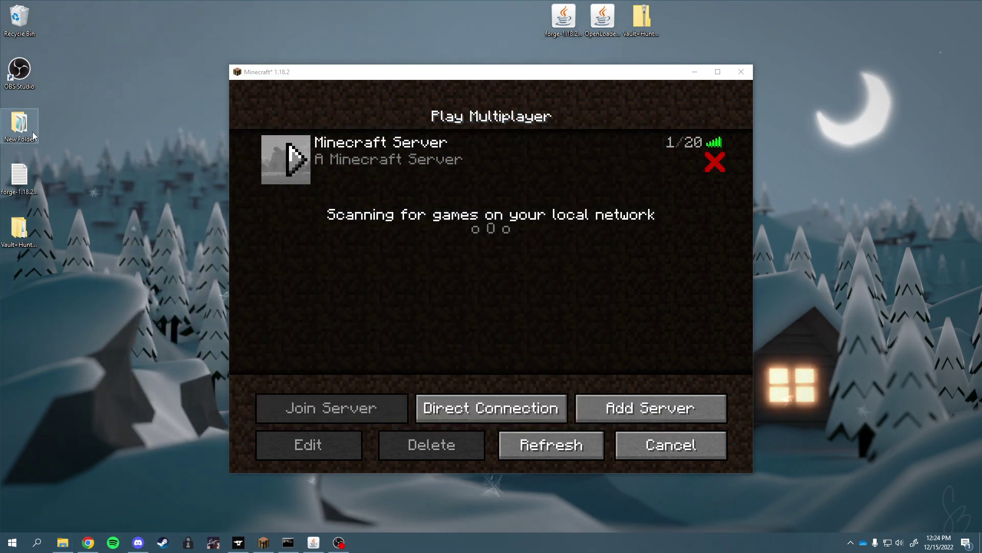
- Open forge-server.toml from the running server's New Folder\world\serverconfig folder in Notepad++
click(62, 542)
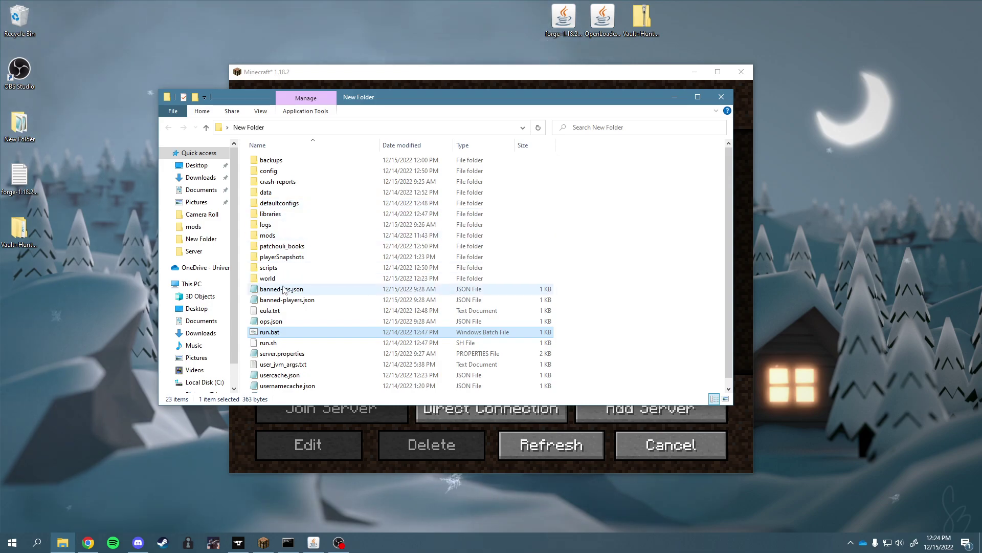
double_click(276, 280)
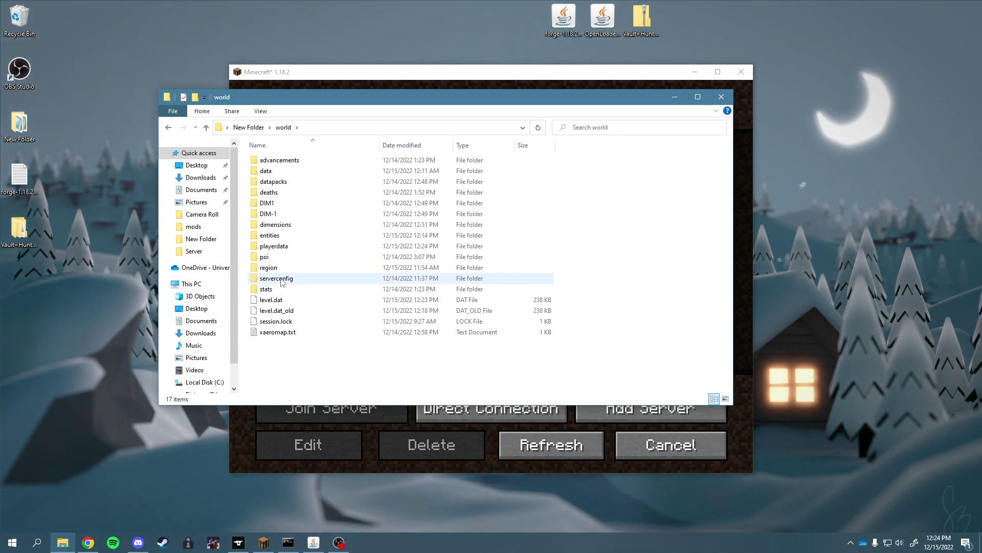
double_click(276, 280)
click(273, 290)
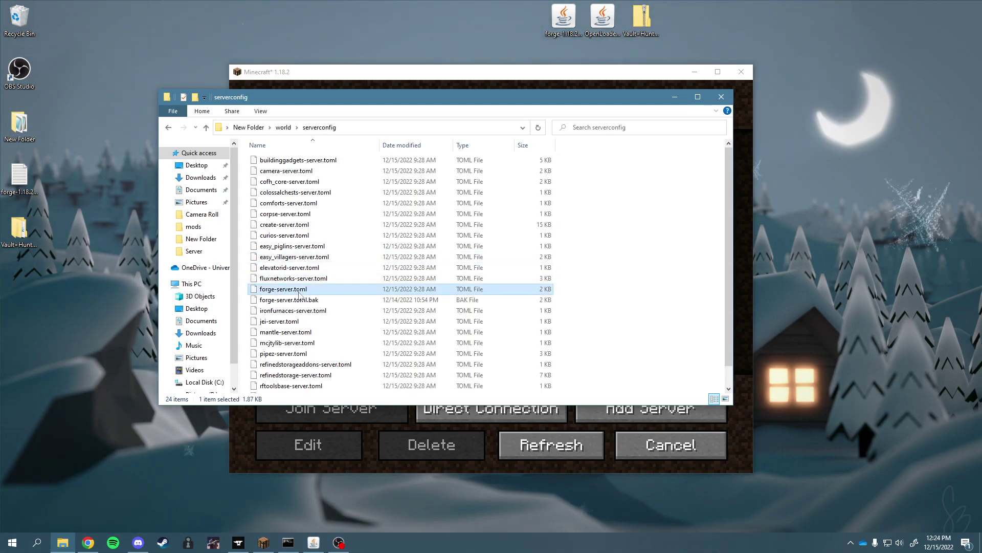
right_click(284, 291)
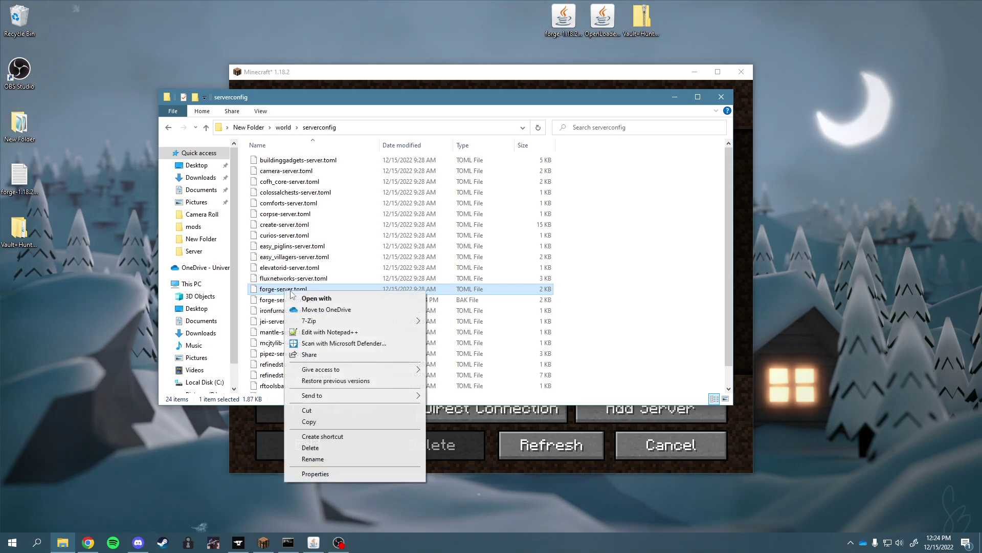
click(320, 333)
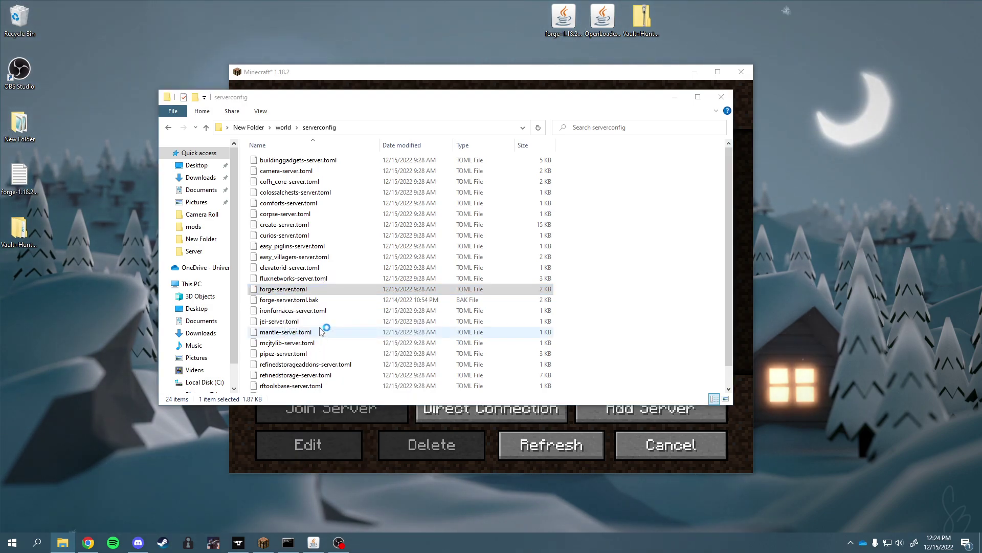
drag(491, 65, 580, 117)
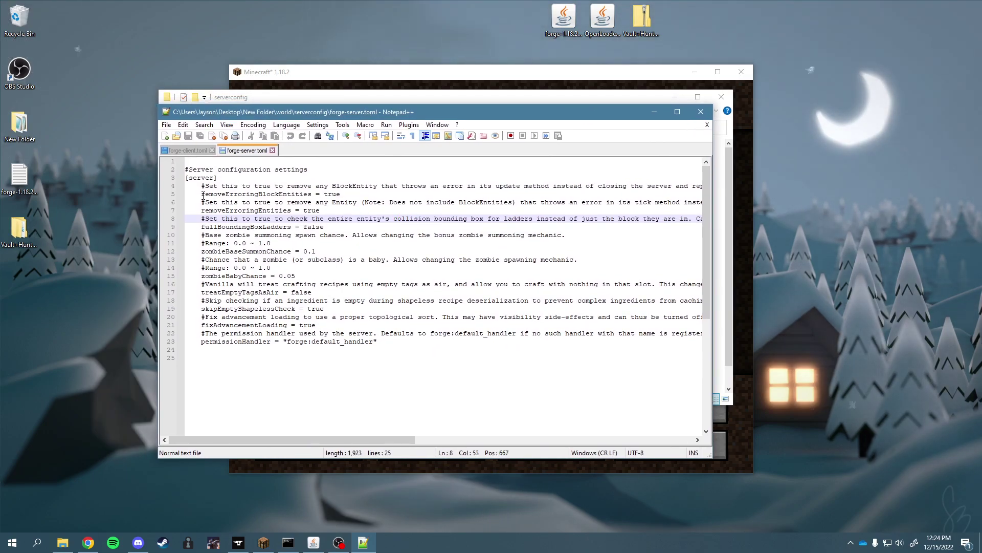
- Examine the removeErroringBlockEntities and removeErroringEntities lines in forge-server.toml by highlighting each, and close the file and Notepad++
click(247, 196)
key(Home)
key(shift+End)
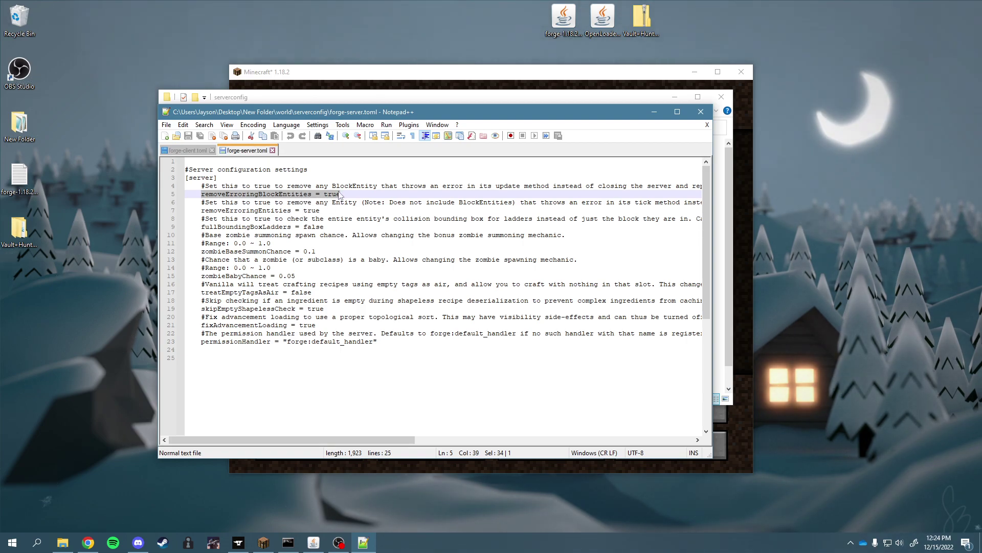
click(201, 211)
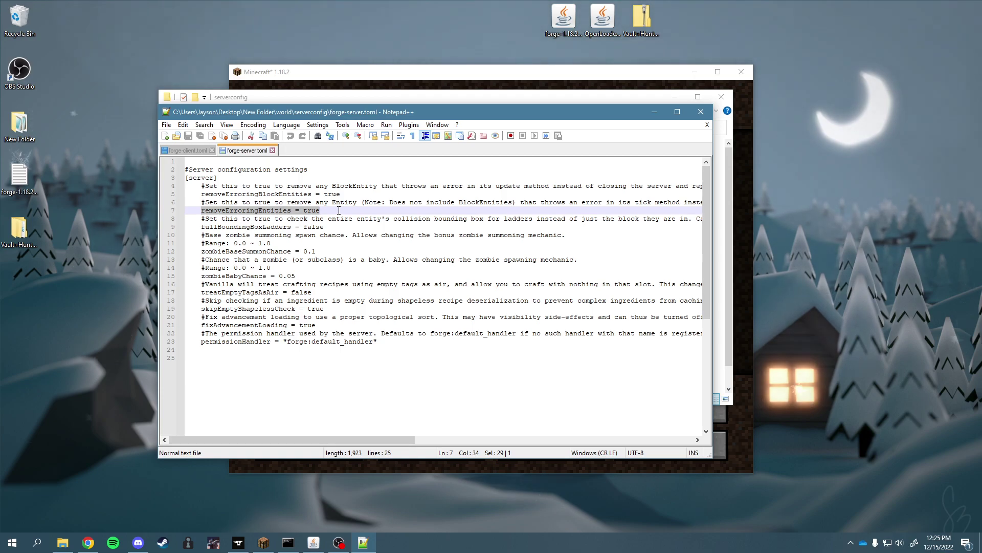
click(338, 211)
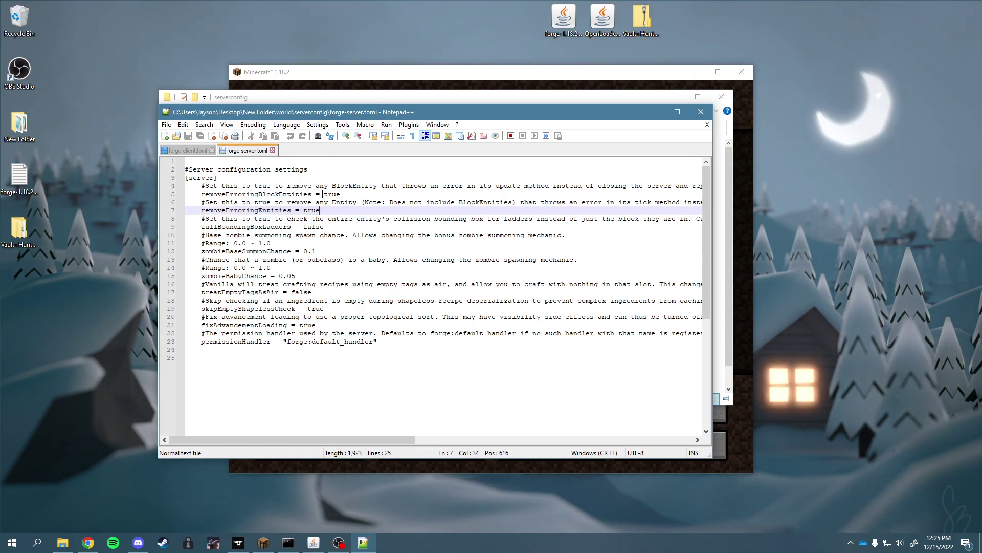
click(272, 150)
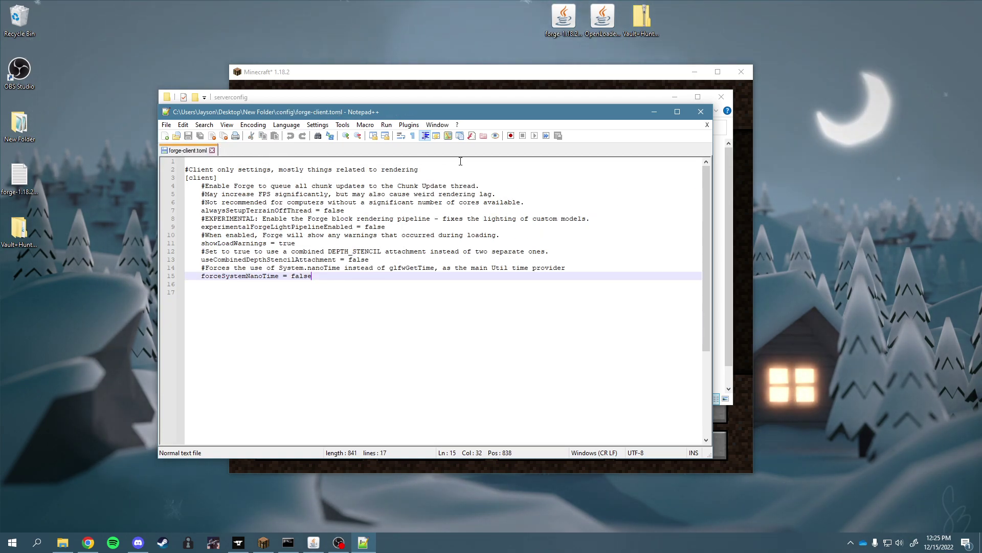
click(700, 112)
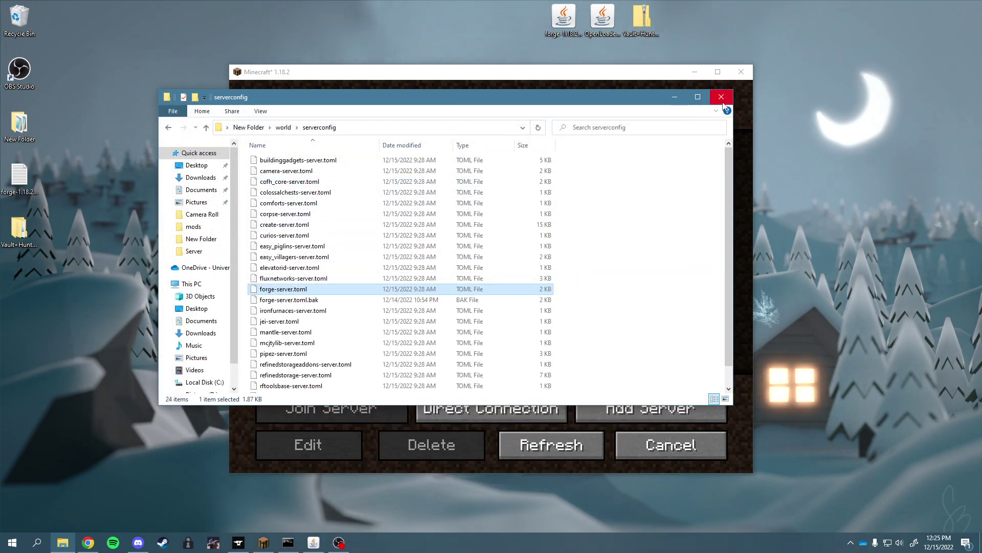